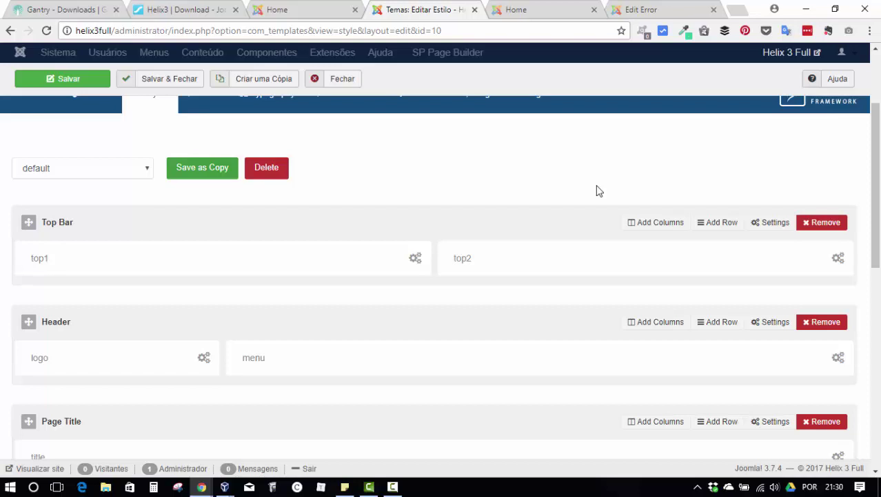
Add a new row directly below the Top Bar row in the Helix3 template layout.
{"action": "scroll", "coordinate": [643, 270], "scroll_direction": "up", "scroll_amount": 3}
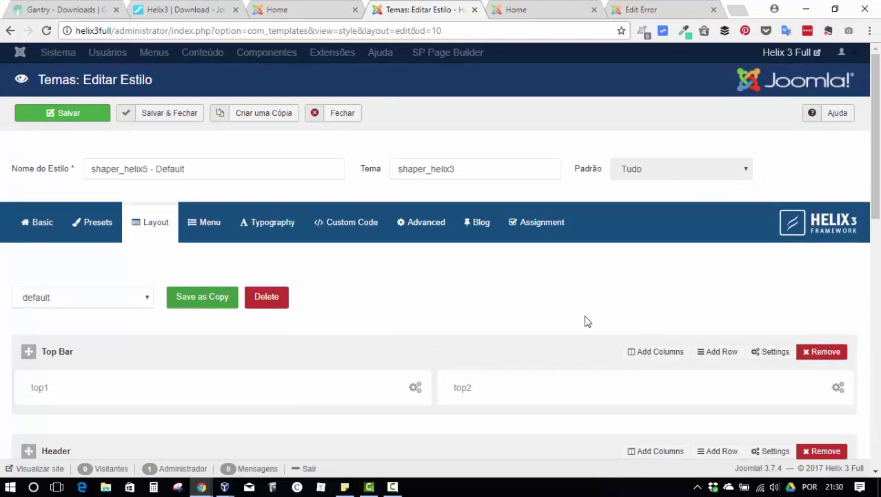
{"action": "scroll", "coordinate": [541, 293], "scroll_direction": "down", "scroll_amount": 3}
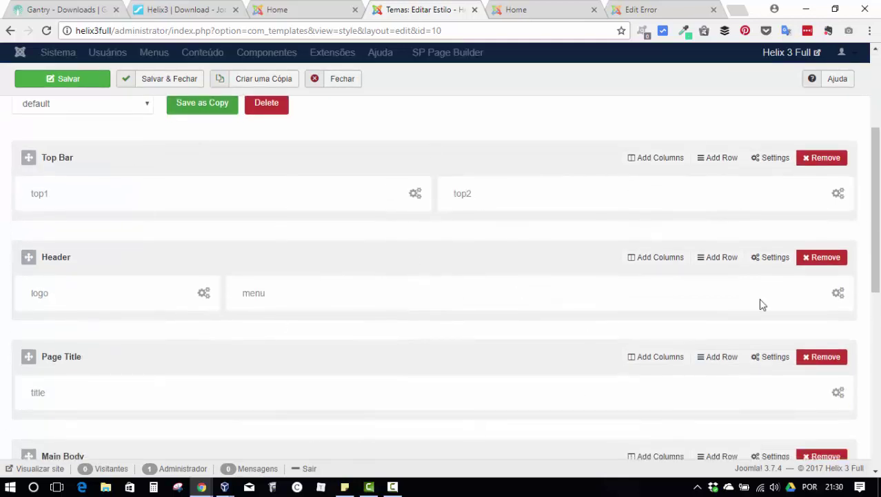
{"action": "left_click", "coordinate": [660, 257]}
{"action": "mouse_move", "coordinate": [650, 163]}
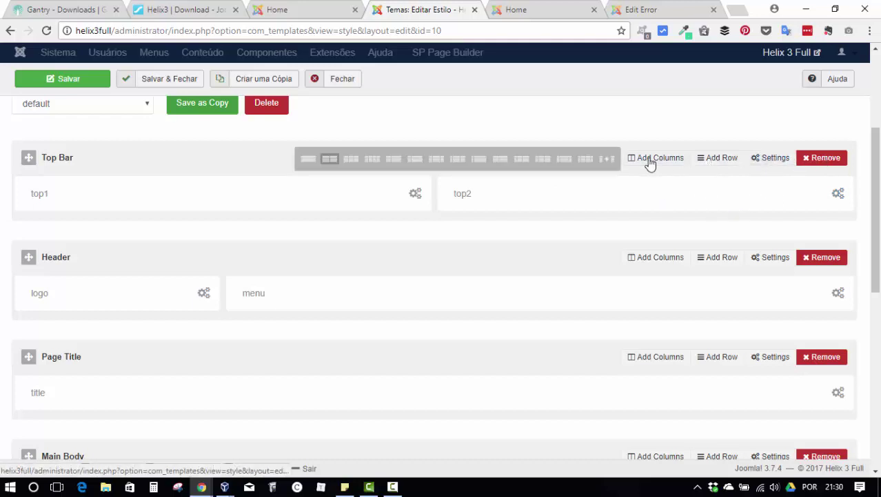
{"action": "left_click", "coordinate": [728, 165]}
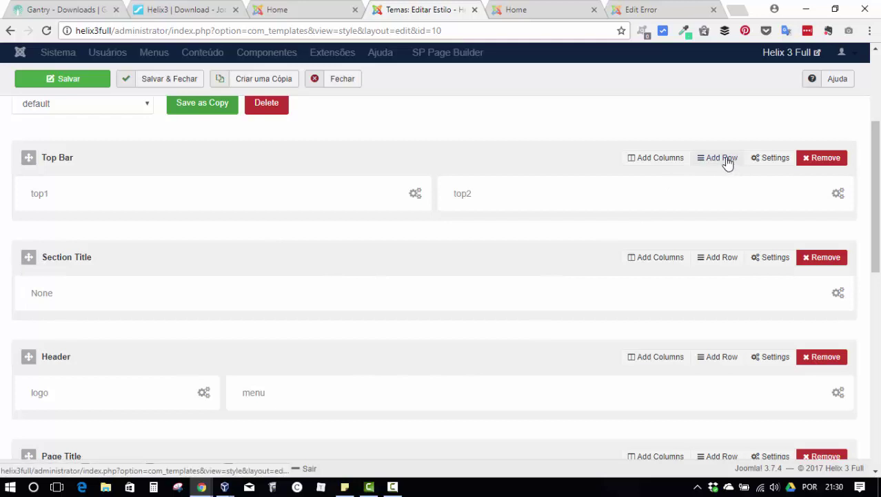
Examine the custom column layout prompt for the Top Bar row and dismiss it without changing the grid.
{"action": "mouse_move", "coordinate": [659, 160]}
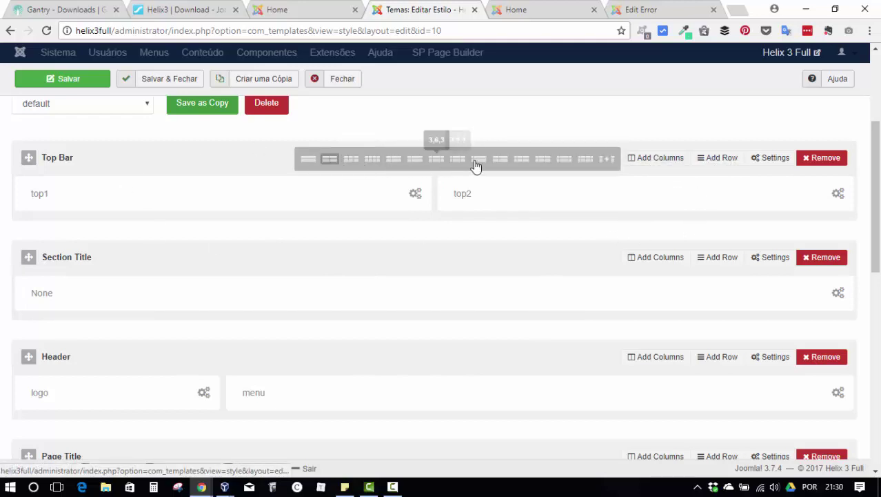
{"action": "left_click", "coordinate": [607, 159]}
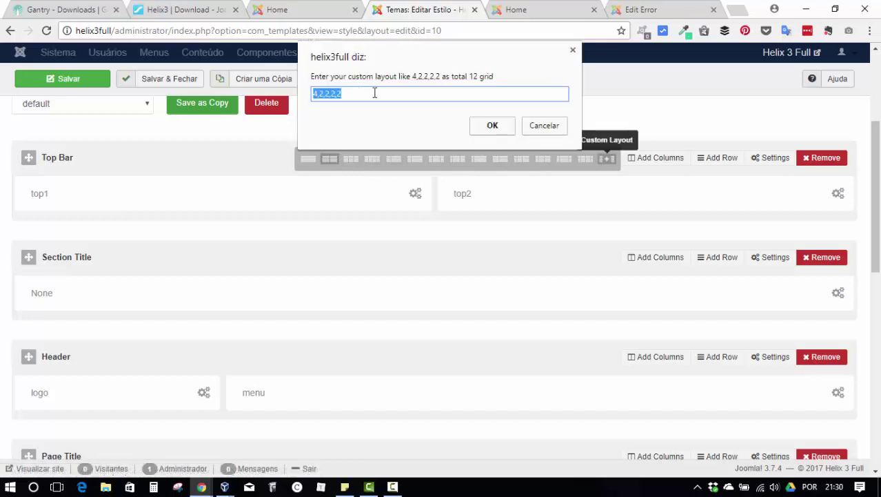
{"action": "left_click", "coordinate": [376, 93]}
{"action": "triple_click", "coordinate": [367, 93]}
{"action": "left_click", "coordinate": [407, 95]}
{"action": "double_click", "coordinate": [486, 76]}
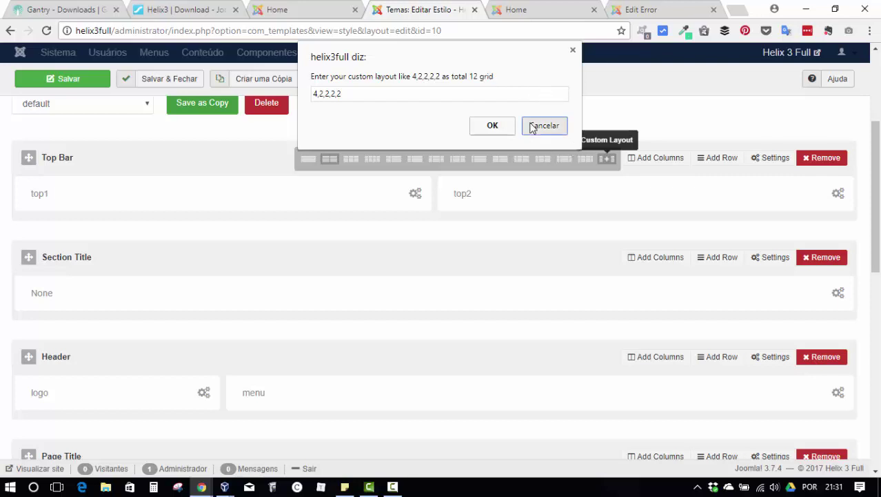
{"action": "left_click", "coordinate": [535, 125]}
{"action": "left_click", "coordinate": [543, 105]}
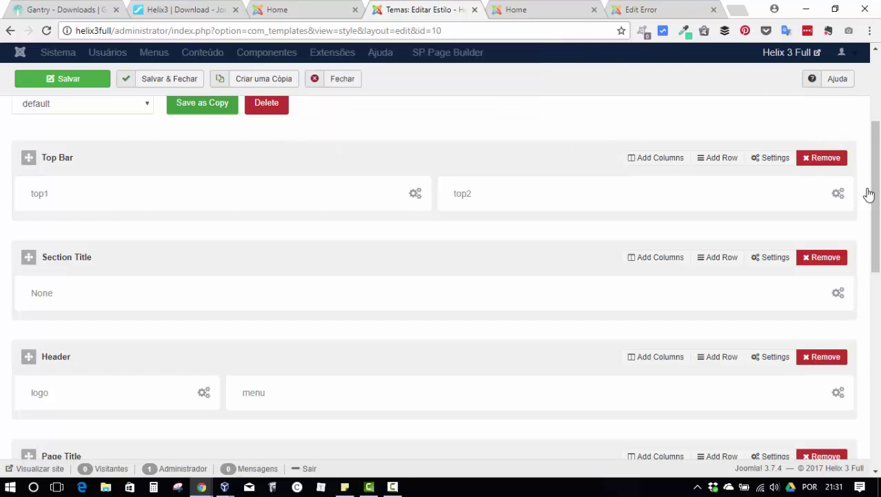
Review all settings of the Top Bar row, from background options to custom CSS class, and cancel out of them.
{"action": "left_click", "coordinate": [773, 158]}
{"action": "scroll", "coordinate": [514, 189], "scroll_direction": "down", "scroll_amount": 9}
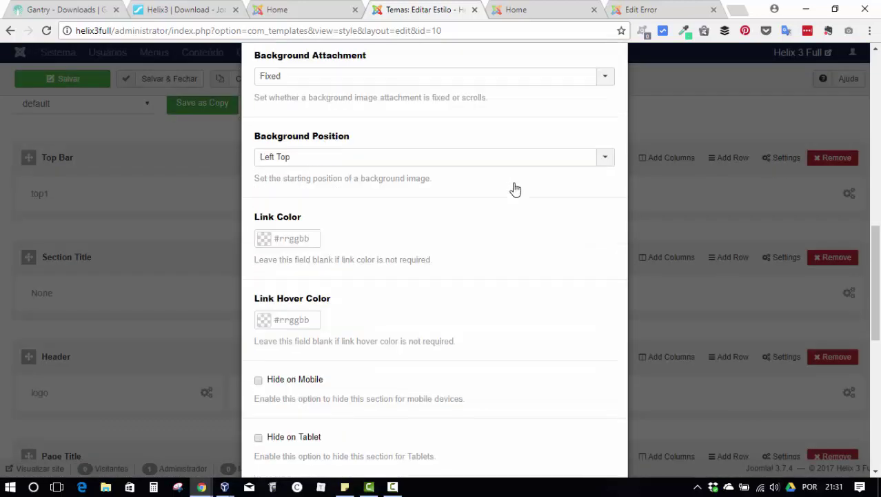
{"action": "scroll", "coordinate": [527, 195], "scroll_direction": "up", "scroll_amount": 9}
{"action": "scroll", "coordinate": [469, 169], "scroll_direction": "down", "scroll_amount": 6}
{"action": "scroll", "coordinate": [478, 165], "scroll_direction": "down", "scroll_amount": 1}
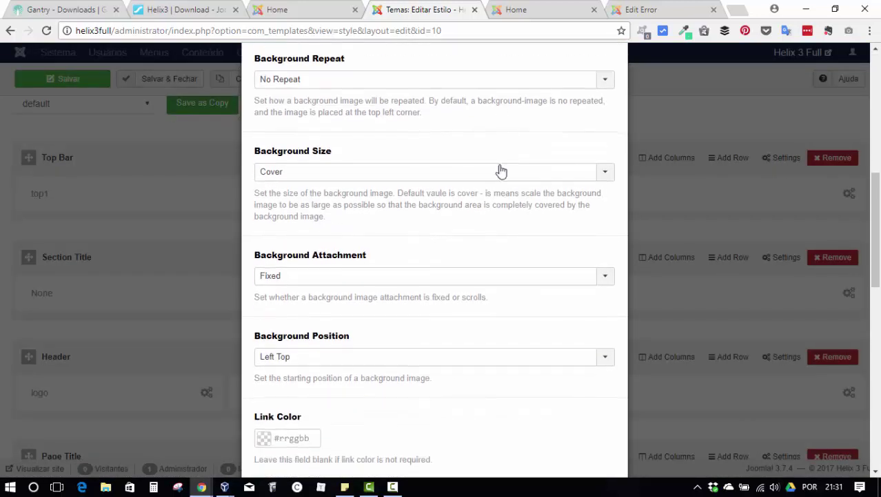
{"action": "scroll", "coordinate": [487, 209], "scroll_direction": "down", "scroll_amount": 4}
{"action": "scroll", "coordinate": [414, 169], "scroll_direction": "down", "scroll_amount": 6}
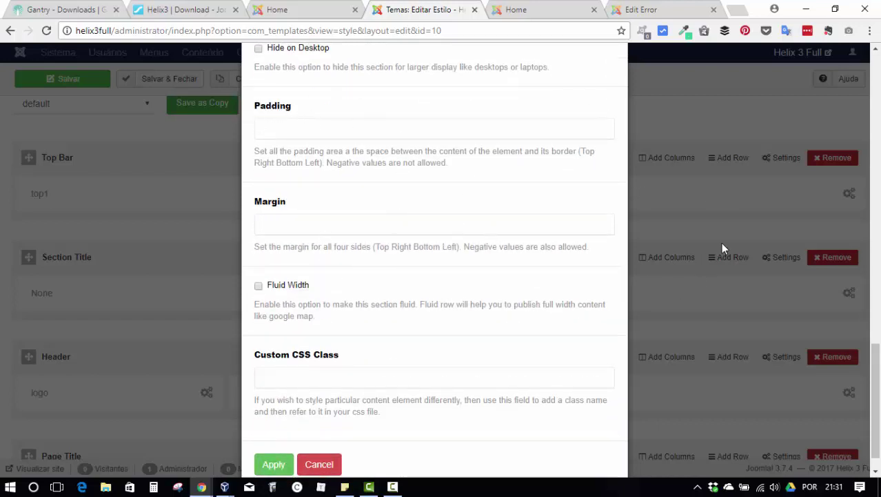
{"action": "scroll", "coordinate": [435, 276], "scroll_direction": "down", "scroll_amount": 1}
{"action": "left_click", "coordinate": [319, 433]}
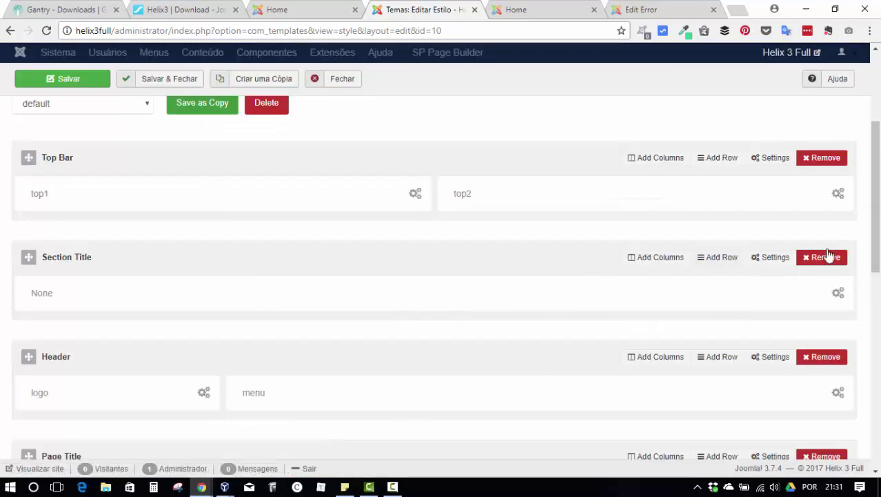
Add another row below the Section Title row and remove it again, confirming the deletion.
{"action": "left_click", "coordinate": [719, 258]}
{"action": "scroll", "coordinate": [804, 364], "scroll_direction": "down", "scroll_amount": 1}
{"action": "left_click", "coordinate": [821, 298]}
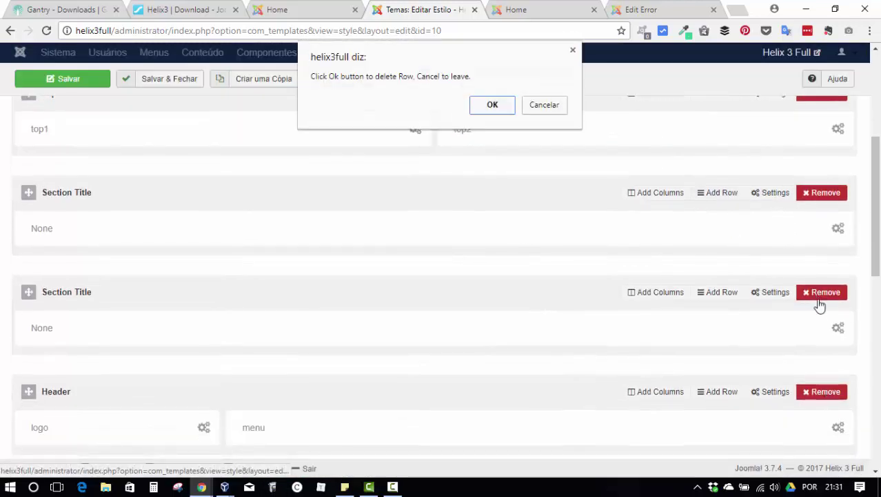
{"action": "left_click", "coordinate": [495, 104]}
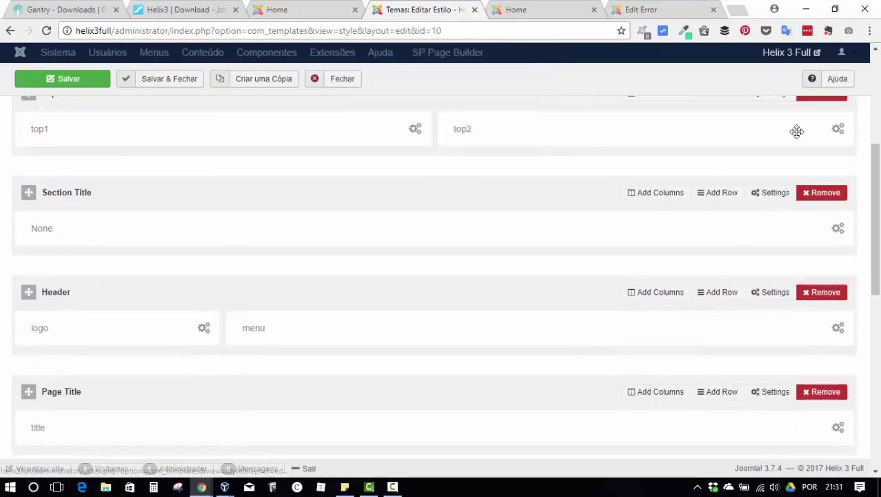
Browse the top1 column's settings, try menu as its module position, and discard the changes.
{"action": "left_click", "coordinate": [416, 129]}
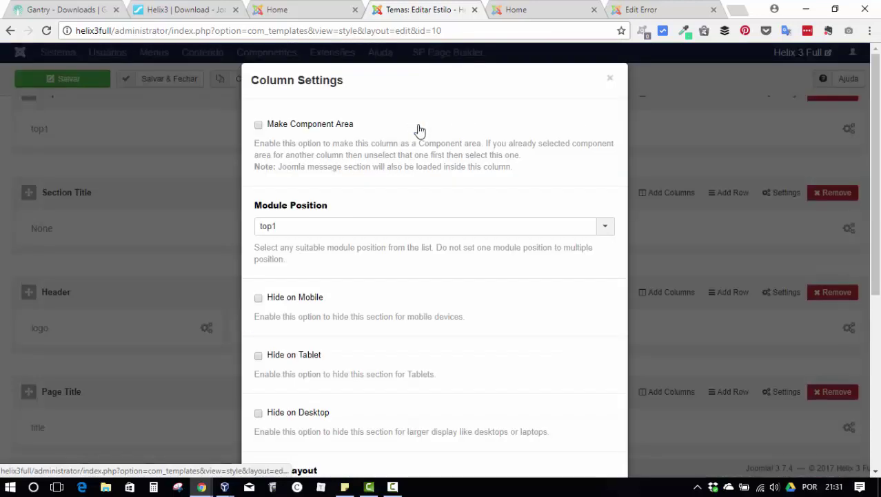
{"action": "scroll", "coordinate": [452, 194], "scroll_direction": "down", "scroll_amount": 4}
{"action": "scroll", "coordinate": [483, 193], "scroll_direction": "up", "scroll_amount": 5}
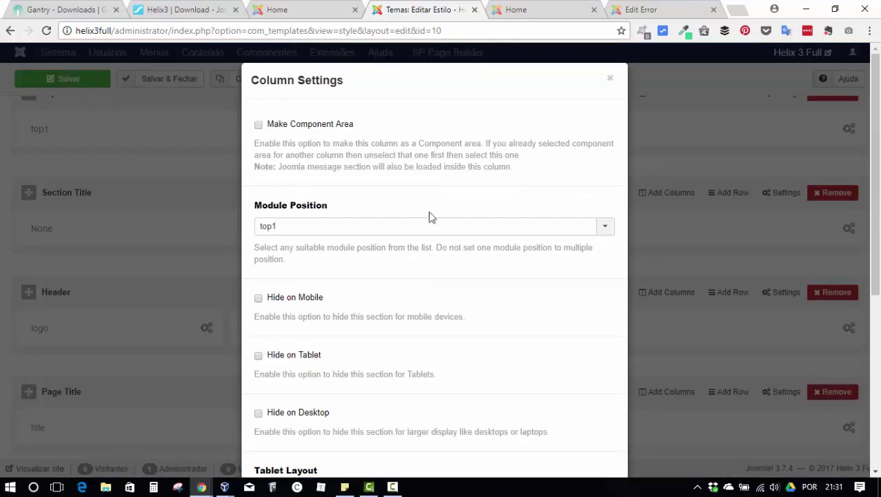
{"action": "left_click", "coordinate": [472, 227]}
{"action": "scroll", "coordinate": [524, 248], "scroll_direction": "down", "scroll_amount": 2}
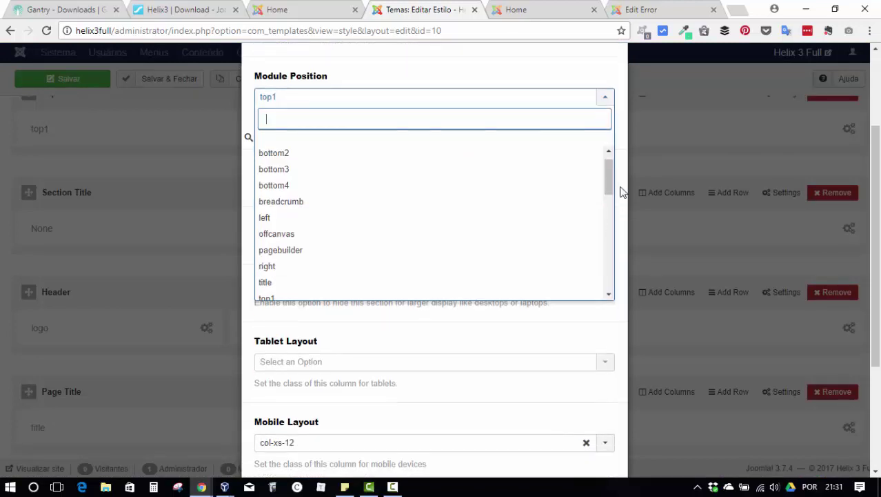
{"action": "left_click_drag", "start_coordinate": [611, 173], "coordinate": [603, 297]}
{"action": "scroll", "coordinate": [603, 296], "scroll_direction": "up", "scroll_amount": 3}
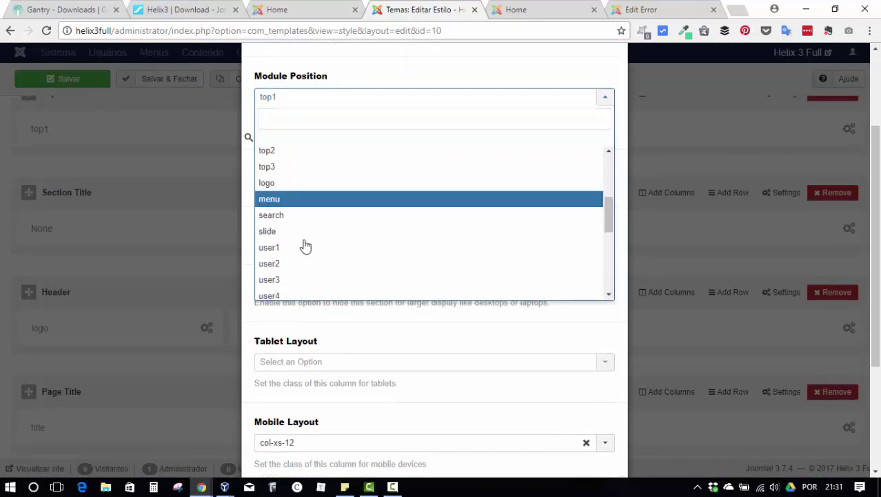
{"action": "left_click", "coordinate": [314, 200]}
{"action": "scroll", "coordinate": [584, 354], "scroll_direction": "down", "scroll_amount": 3}
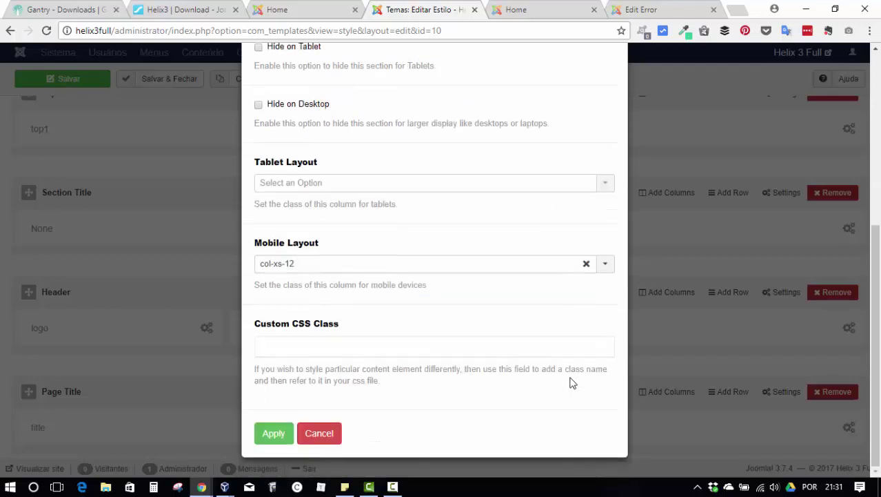
{"action": "left_click", "coordinate": [335, 436]}
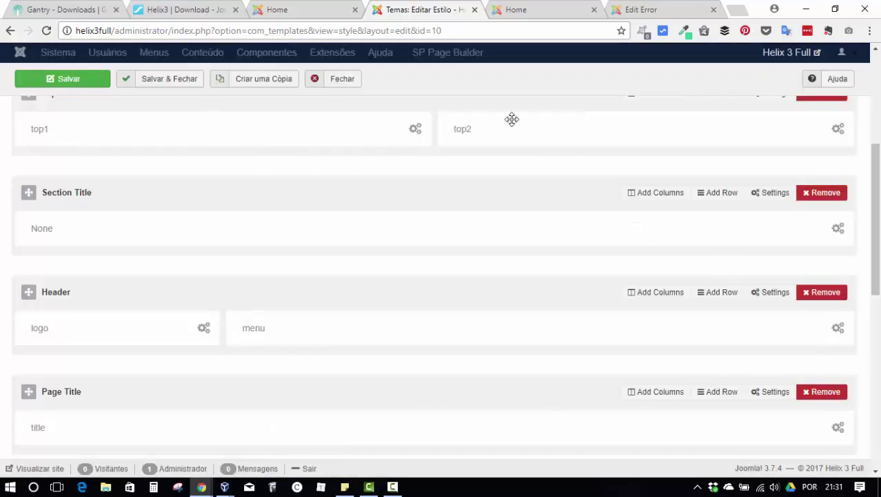
{"action": "scroll", "coordinate": [511, 120], "scroll_direction": "up", "scroll_amount": 2}
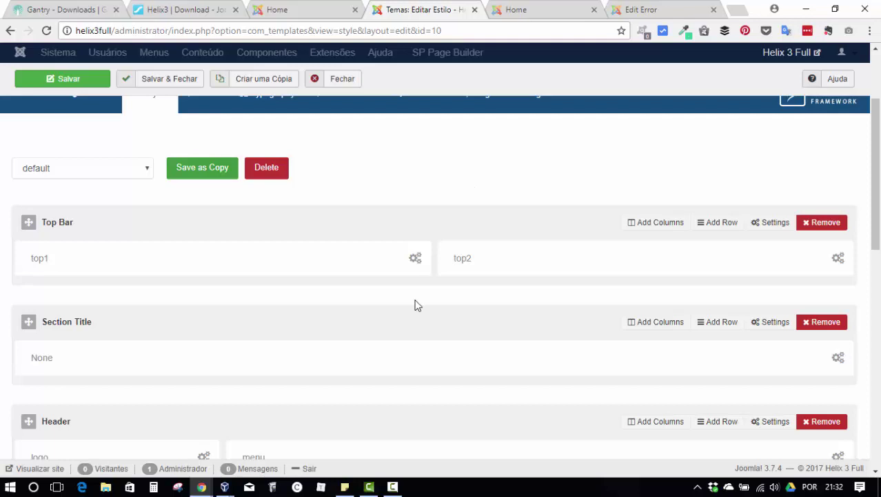
{"action": "scroll", "coordinate": [489, 238], "scroll_direction": "down", "scroll_amount": 1}
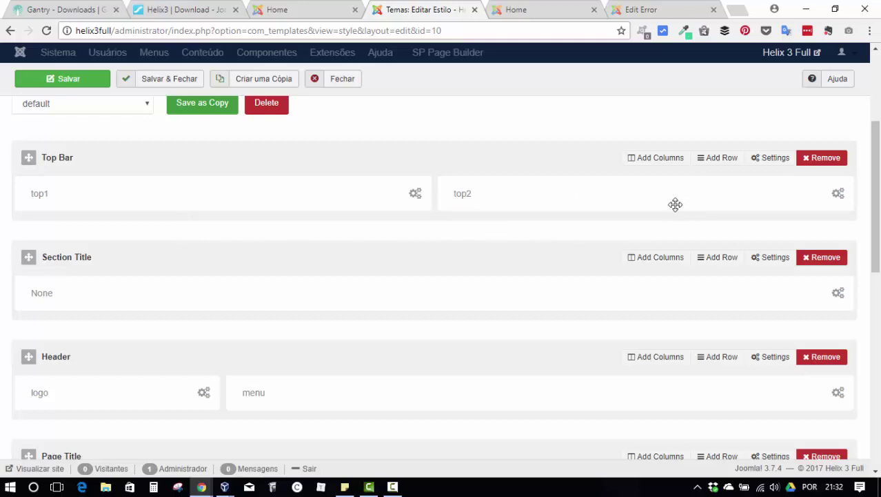
Switch to the Gantry 5 site's administration and open the layout of the Helium theme's Base Outline.
{"action": "left_click", "coordinate": [667, 9]}
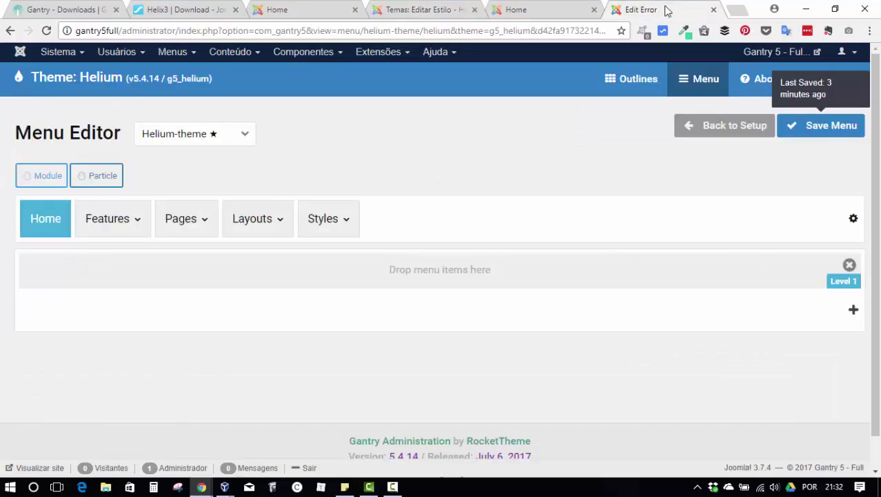
{"action": "left_click", "coordinate": [727, 131]}
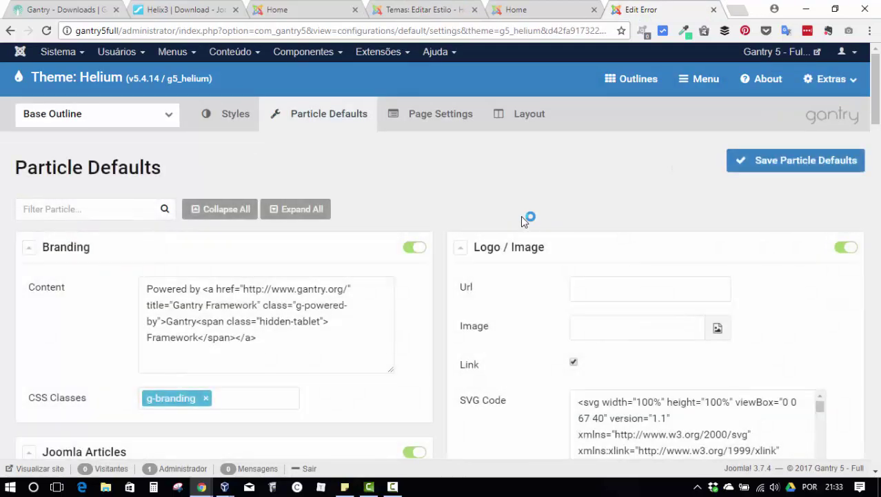
{"action": "left_click", "coordinate": [389, 53]}
{"action": "mouse_move", "coordinate": [396, 75]}
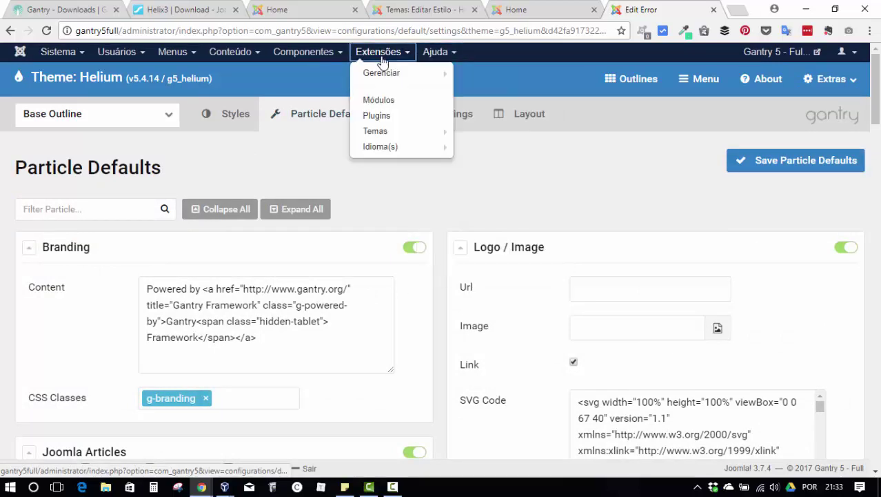
{"action": "mouse_move", "coordinate": [377, 134]}
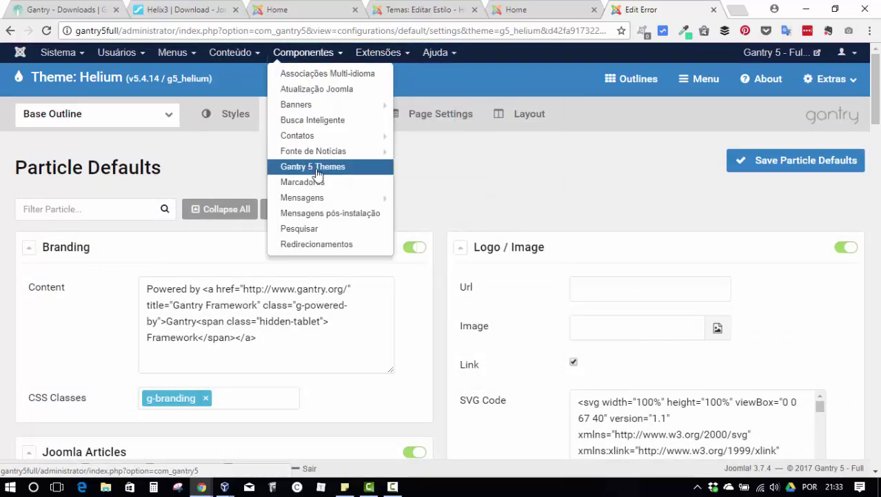
{"action": "left_click", "coordinate": [315, 170]}
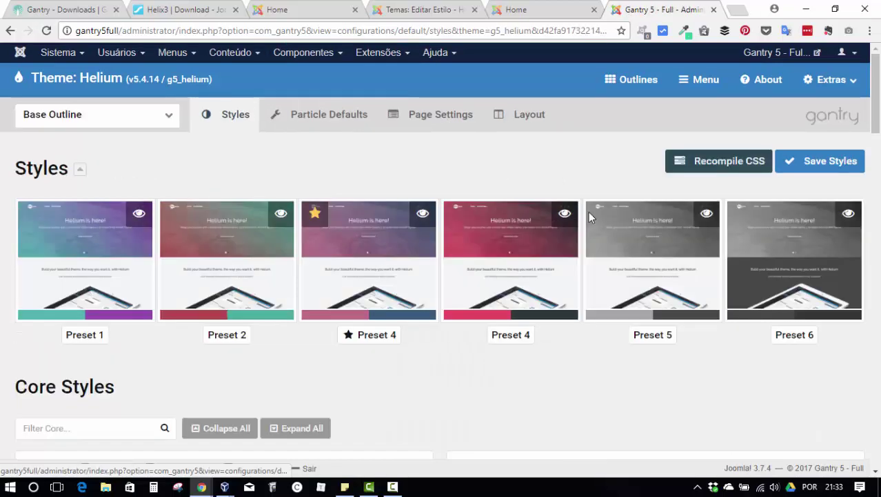
{"action": "left_click", "coordinate": [512, 133]}
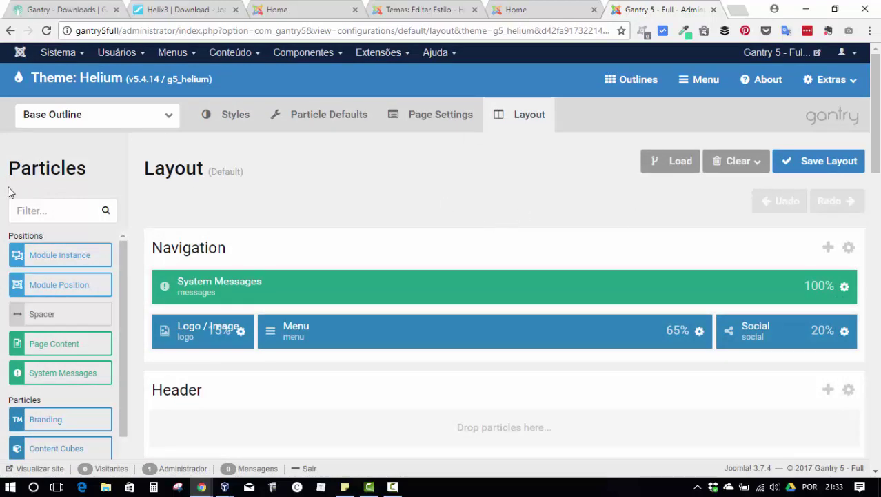
Look through the list of available theme outlines and close it, staying on Base Outline.
{"action": "left_click", "coordinate": [156, 117]}
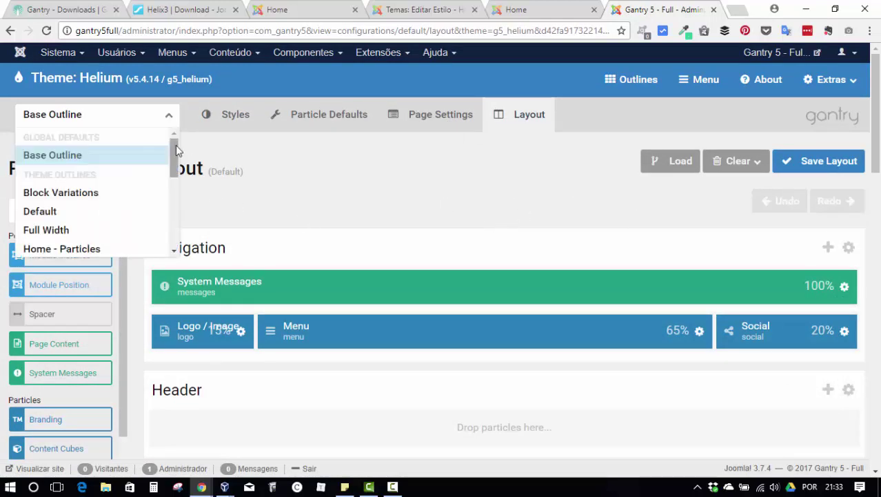
{"action": "left_click_drag", "start_coordinate": [174, 155], "coordinate": [178, 127]}
{"action": "left_click", "coordinate": [276, 171]}
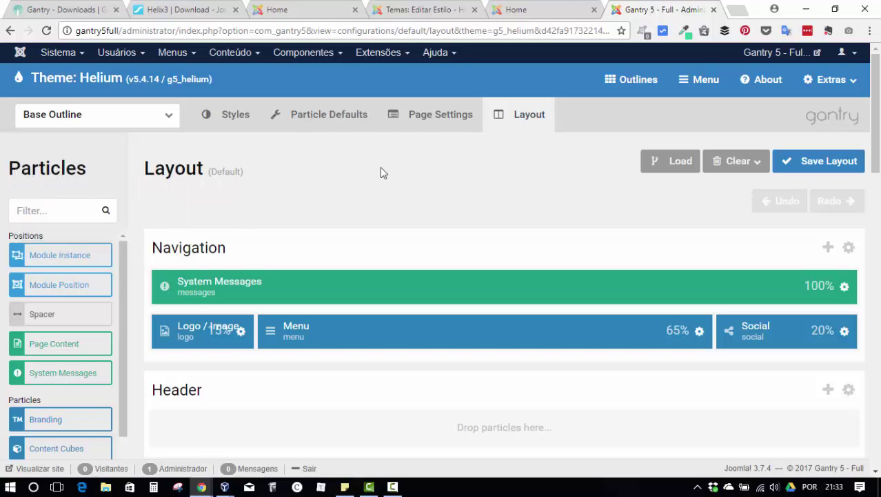
Look through the positions and particles that can be placed in the Base Outline layout.
{"action": "scroll", "coordinate": [62, 209], "scroll_direction": "down", "scroll_amount": 3}
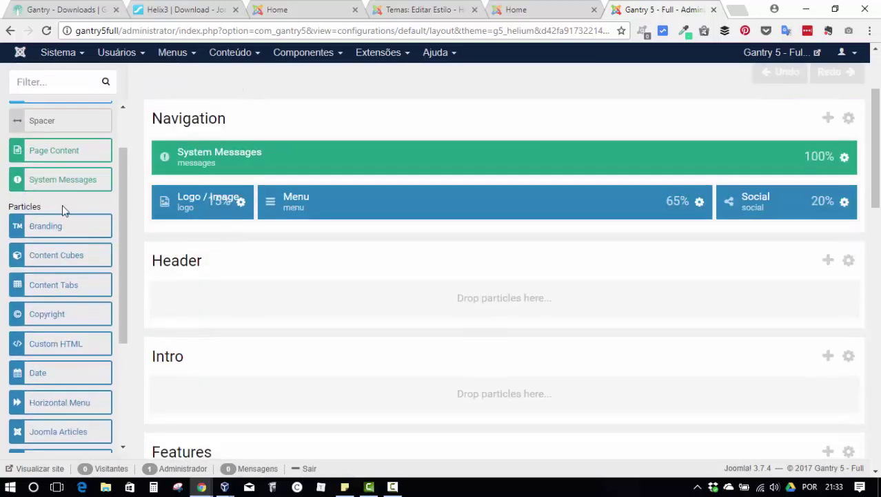
{"action": "scroll", "coordinate": [108, 328], "scroll_direction": "down", "scroll_amount": 3}
{"action": "scroll", "coordinate": [110, 276], "scroll_direction": "up", "scroll_amount": 4}
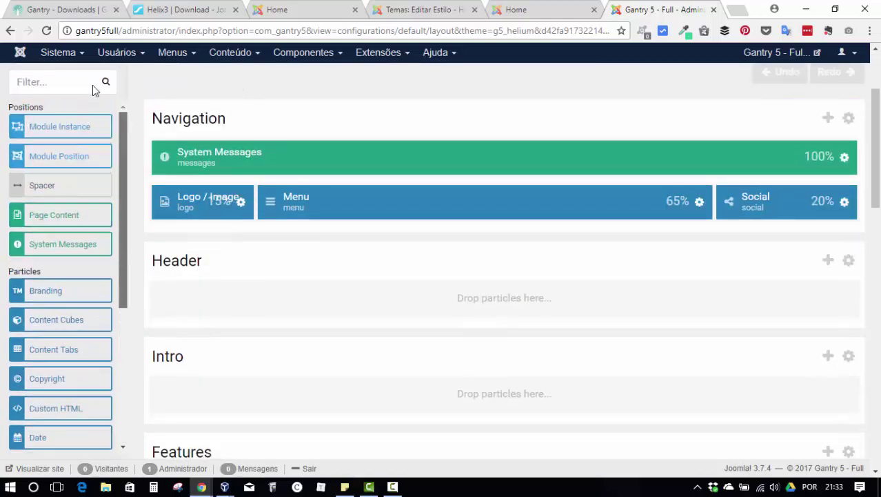
{"action": "scroll", "coordinate": [122, 163], "scroll_direction": "down", "scroll_amount": 2}
{"action": "scroll", "coordinate": [120, 164], "scroll_direction": "up", "scroll_amount": 3}
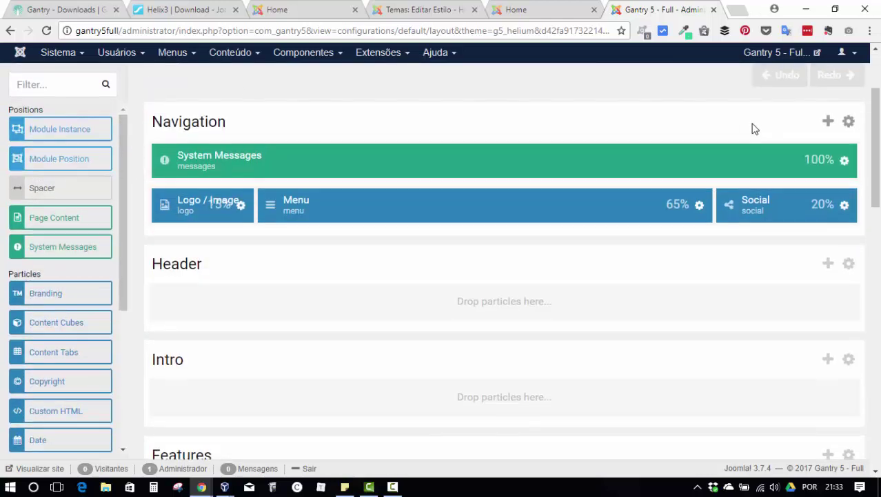
Look through the presets and outlines that can be loaded into the Base Outline layout, without loading any.
{"action": "scroll", "coordinate": [751, 134], "scroll_direction": "up", "scroll_amount": 3}
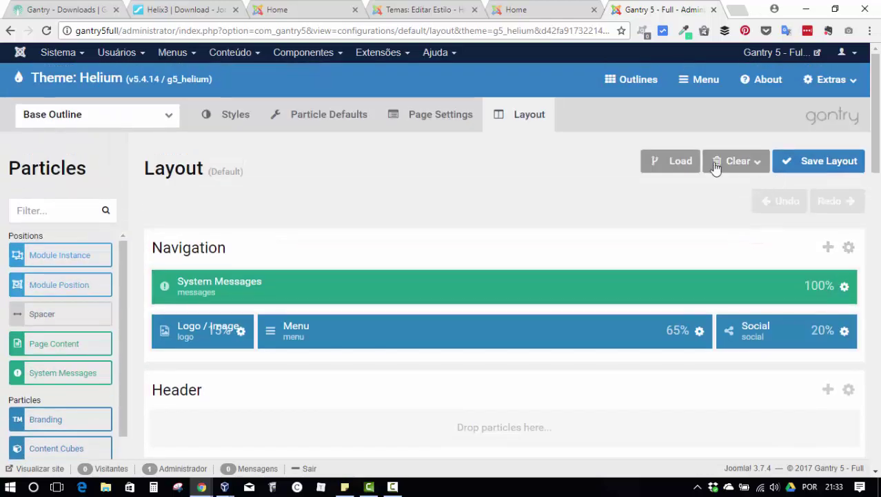
{"action": "left_click", "coordinate": [678, 170]}
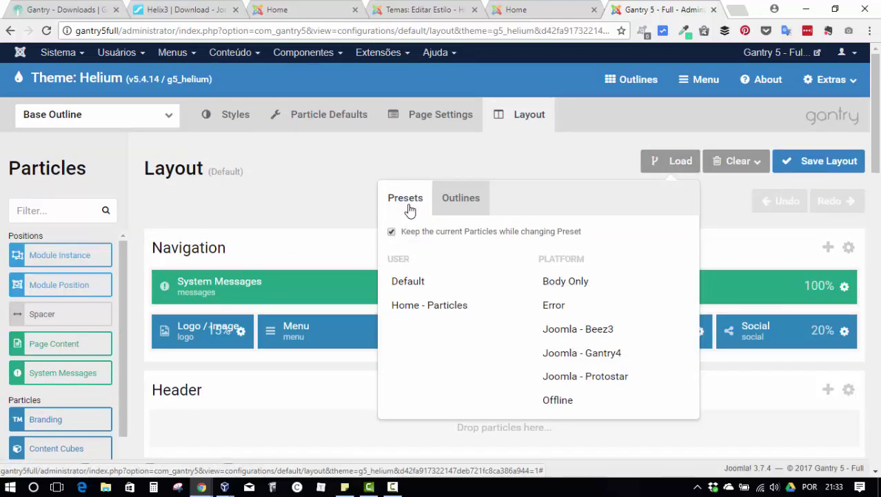
{"action": "left_click", "coordinate": [478, 207]}
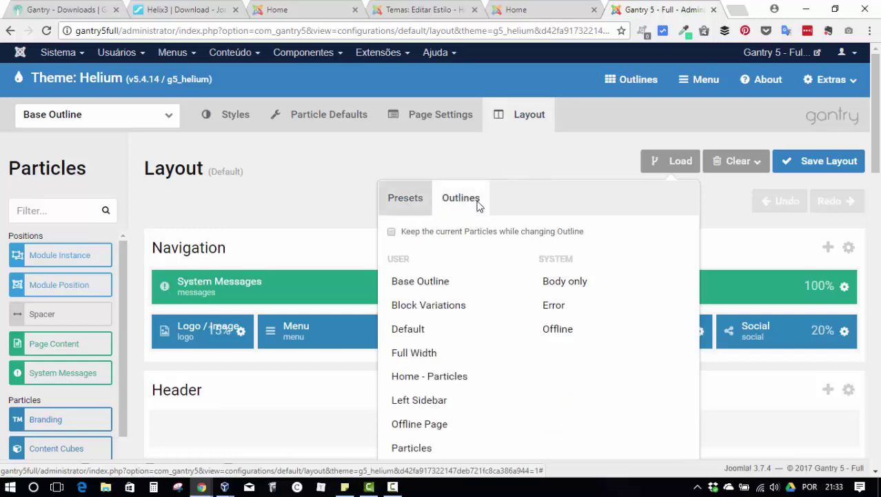
{"action": "left_click", "coordinate": [404, 200]}
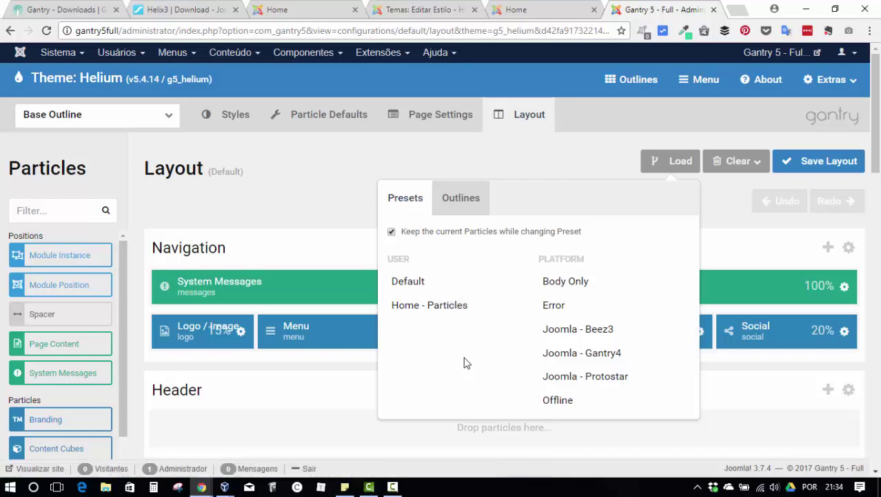
{"action": "left_click", "coordinate": [552, 152]}
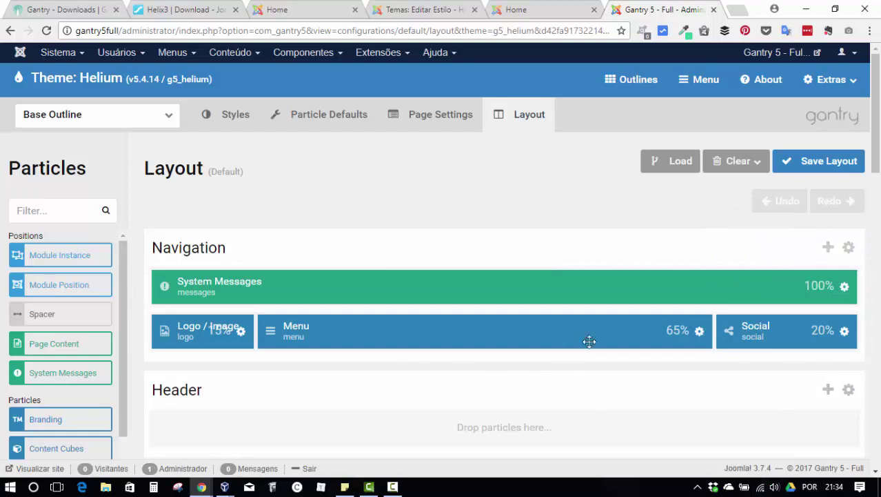
Add a row to the Navigation section and place a Branding particle in it.
{"action": "scroll", "coordinate": [714, 232], "scroll_direction": "down", "scroll_amount": 1}
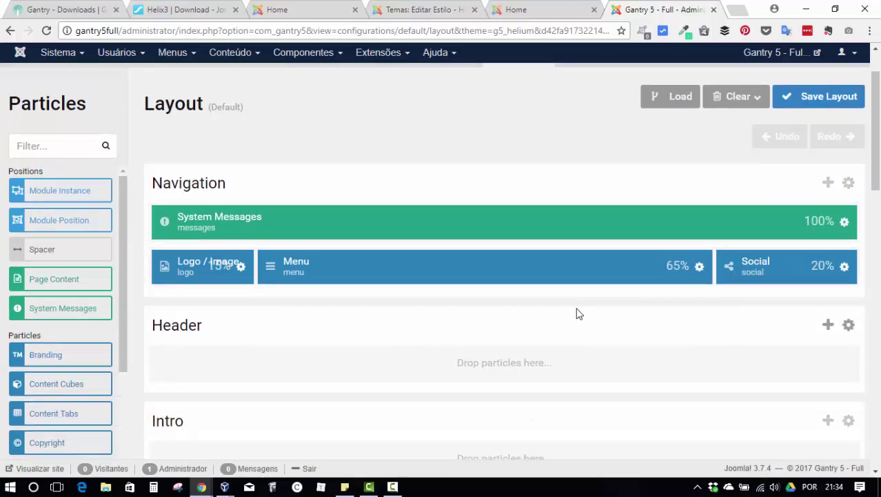
{"action": "left_click", "coordinate": [829, 184]}
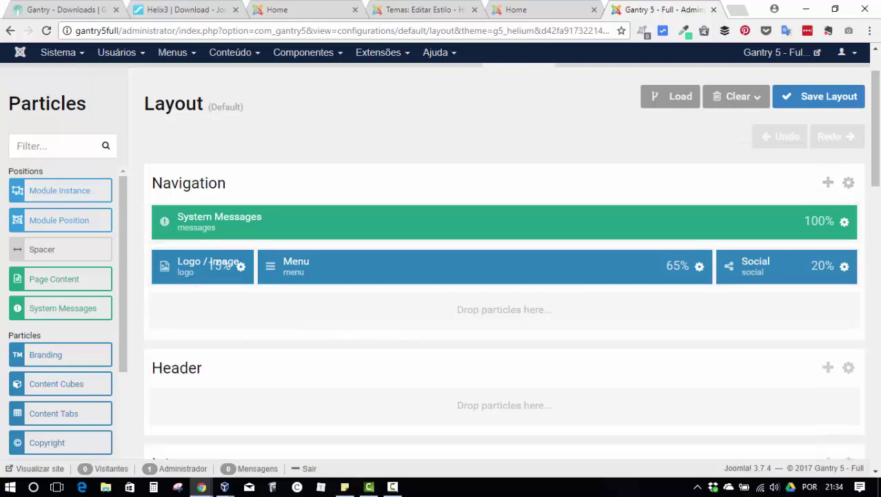
{"action": "left_click_drag", "start_coordinate": [45, 354], "coordinate": [483, 303]}
{"action": "scroll", "coordinate": [748, 309], "scroll_direction": "down", "scroll_amount": 1}
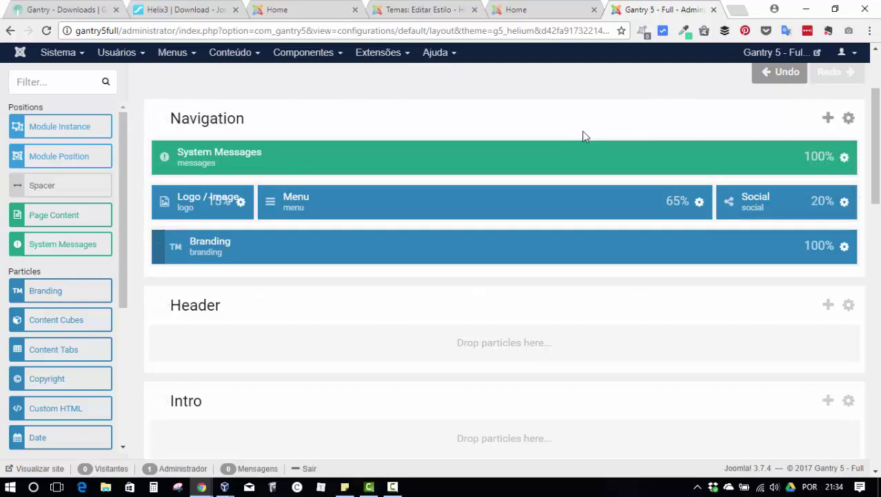
{"action": "scroll", "coordinate": [492, 318], "scroll_direction": "up", "scroll_amount": 1}
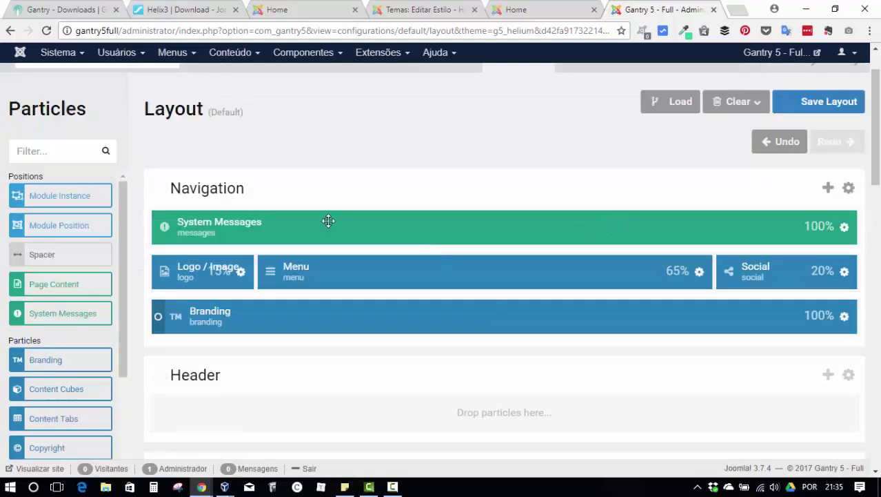
Replace the Branding particle with a Module Position and check its key setting without changing it.
{"action": "left_click_drag", "start_coordinate": [486, 317], "coordinate": [433, 66]}
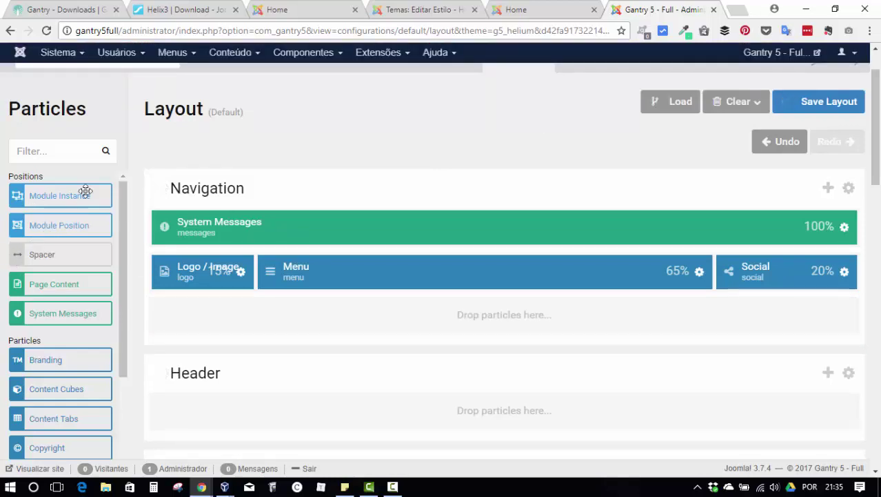
{"action": "left_click_drag", "start_coordinate": [52, 222], "coordinate": [516, 317]}
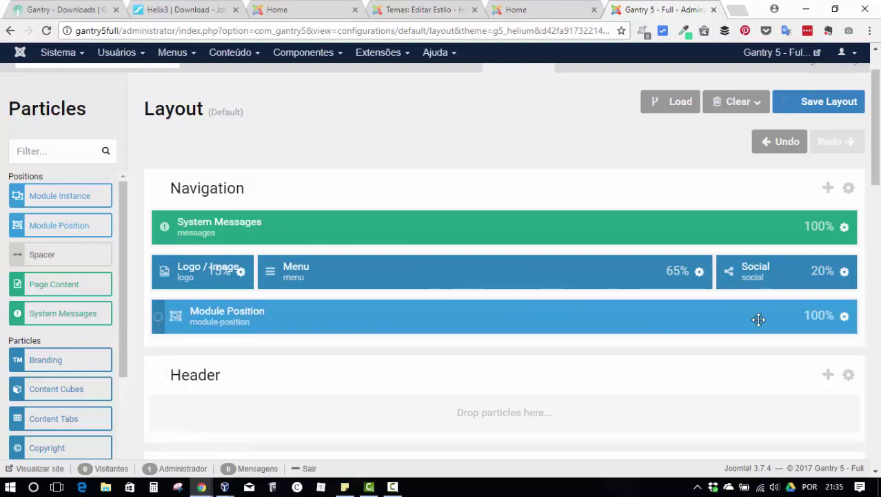
{"action": "left_click", "coordinate": [845, 316]}
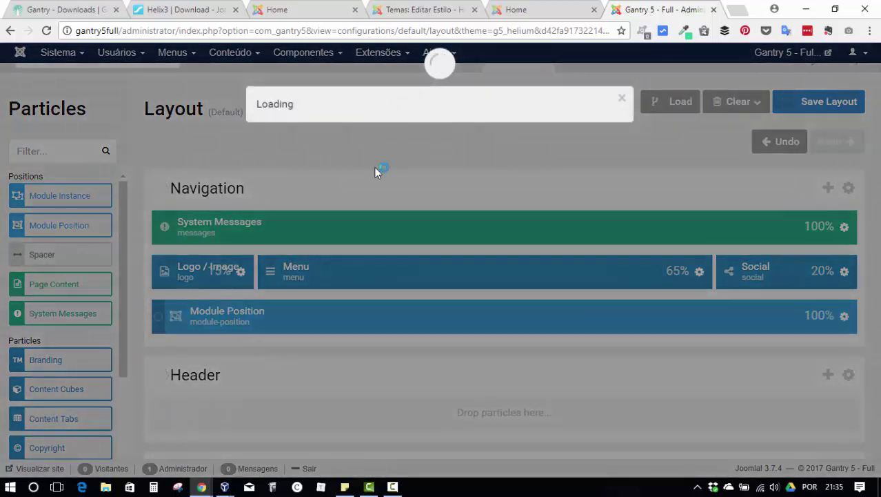
{"action": "triple_click", "coordinate": [433, 194]}
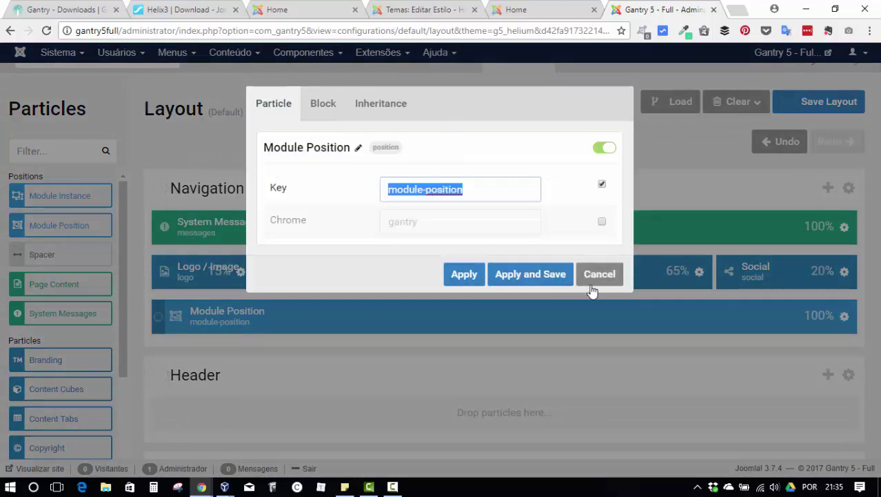
{"action": "left_click", "coordinate": [604, 279]}
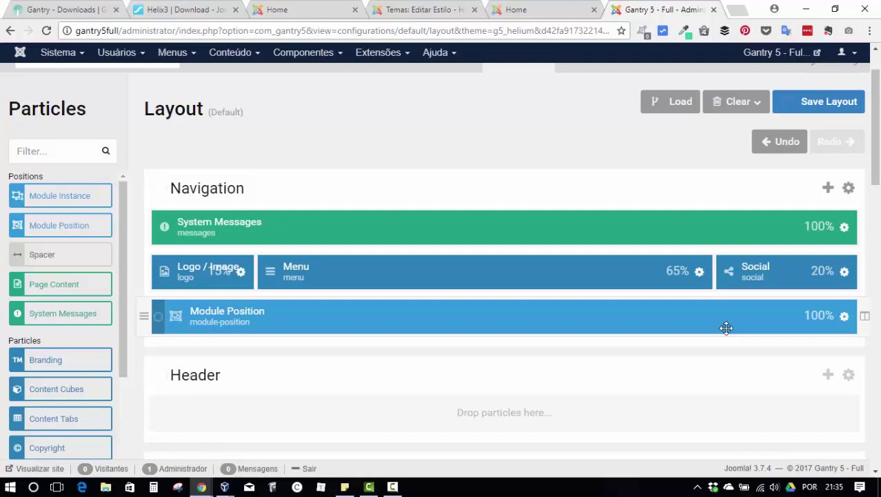
{"action": "left_click_drag", "start_coordinate": [727, 328], "coordinate": [717, 332]}
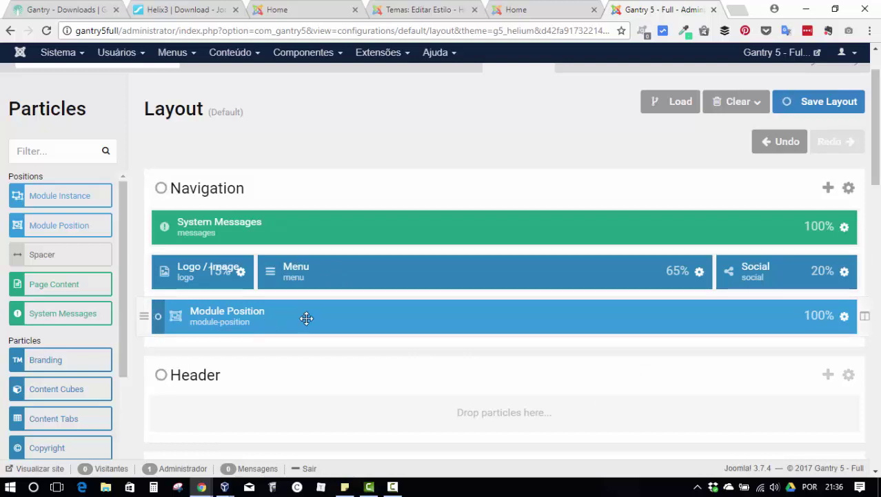
Replace the Module Position in the Navigation section with a Module Instance and open its settings.
{"action": "left_click_drag", "start_coordinate": [507, 321], "coordinate": [464, 79]}
{"action": "left_click_drag", "start_coordinate": [61, 195], "coordinate": [562, 315]}
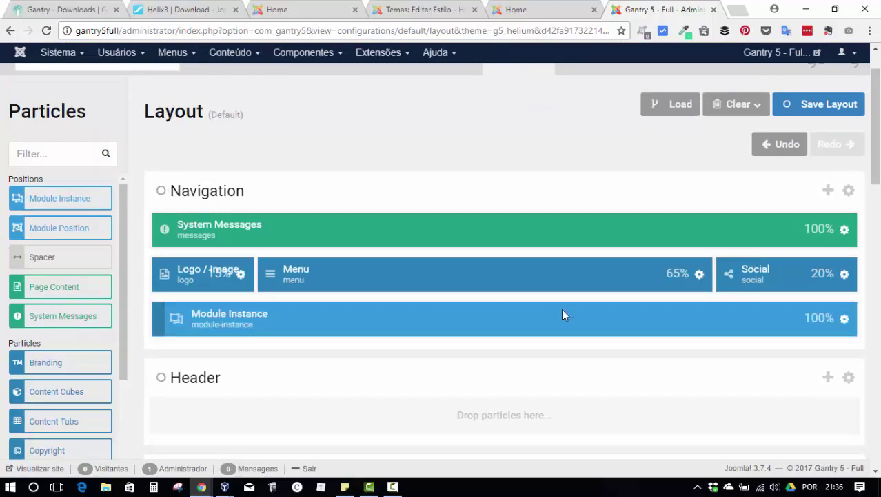
{"action": "left_click", "coordinate": [845, 319]}
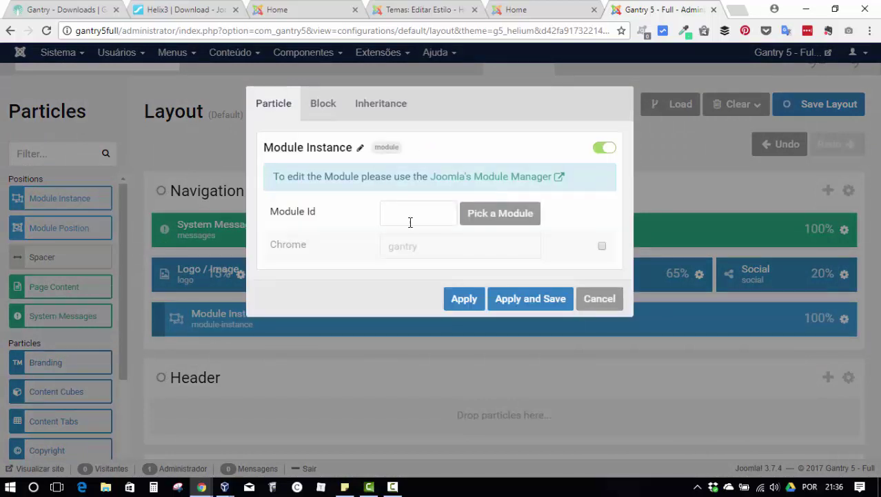
{"action": "left_click", "coordinate": [405, 222]}
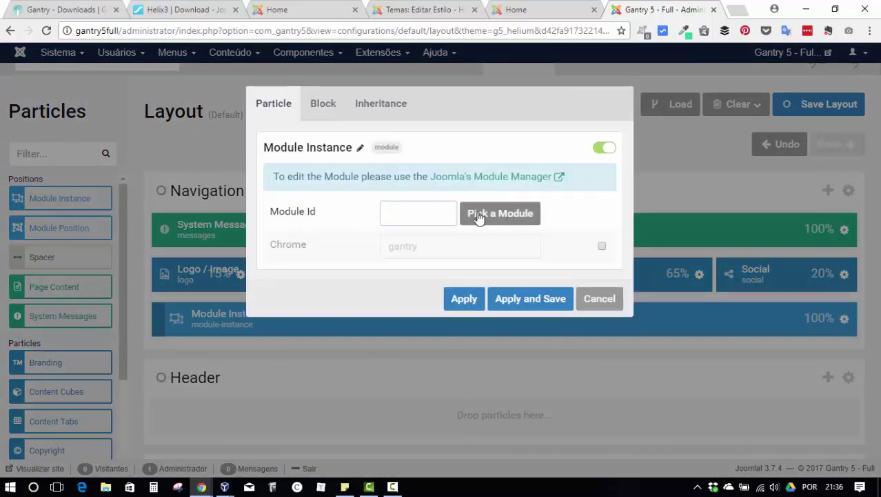
Browse the available modules, try Content Tabs Description for the Module Instance, and discard the change.
{"action": "left_click", "coordinate": [517, 216]}
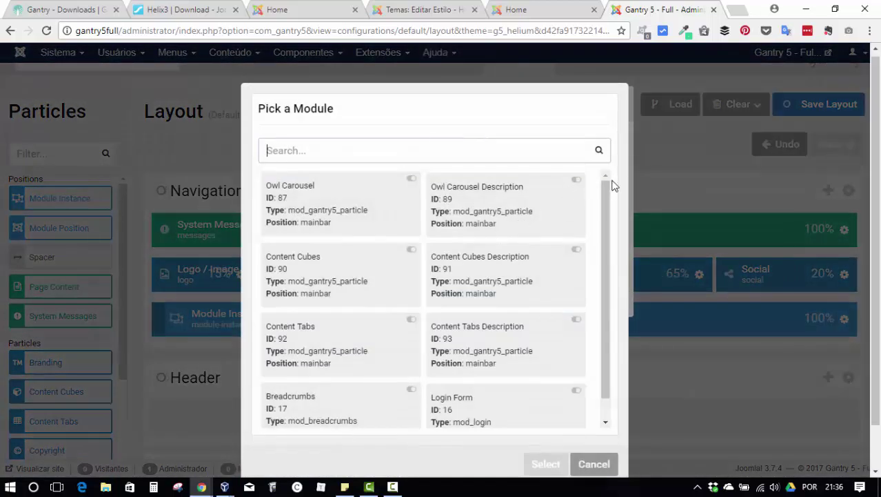
{"action": "scroll", "coordinate": [606, 239], "scroll_direction": "down", "scroll_amount": 1}
{"action": "scroll", "coordinate": [614, 189], "scroll_direction": "up", "scroll_amount": 1}
{"action": "scroll", "coordinate": [617, 185], "scroll_direction": "down", "scroll_amount": 1}
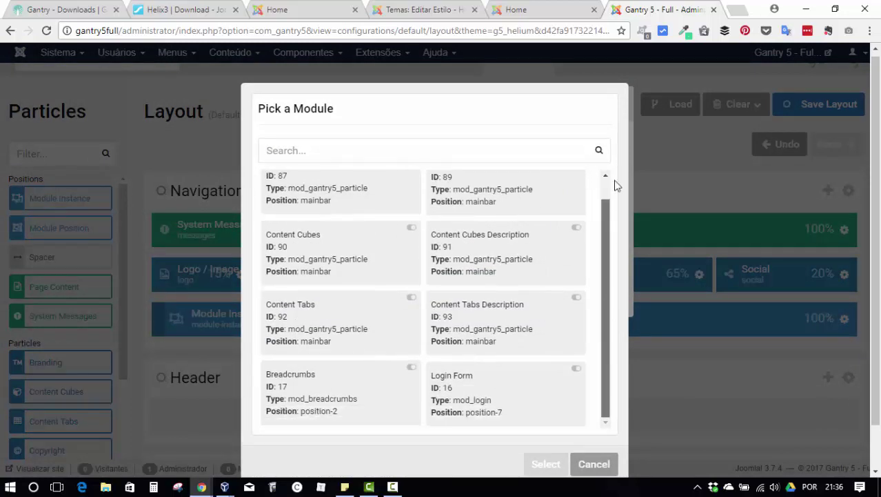
{"action": "scroll", "coordinate": [618, 185], "scroll_direction": "up", "scroll_amount": 1}
{"action": "left_click", "coordinate": [573, 152]}
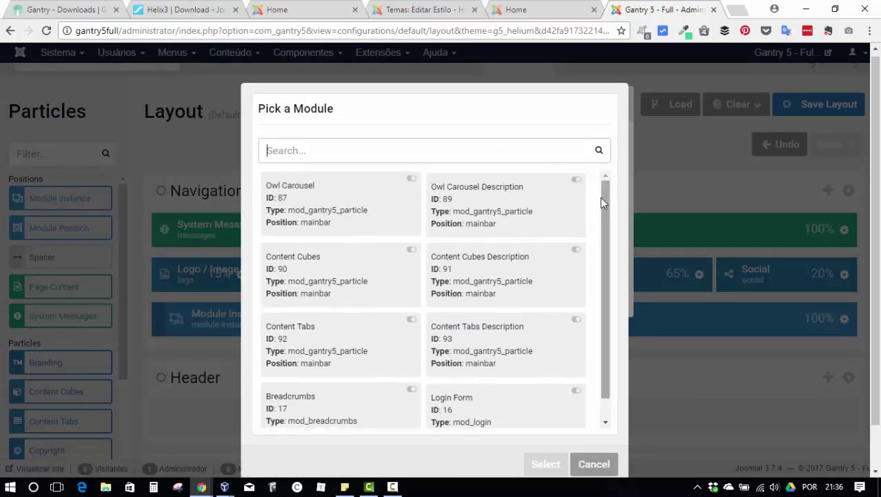
{"action": "scroll", "coordinate": [604, 207], "scroll_direction": "down", "scroll_amount": 1}
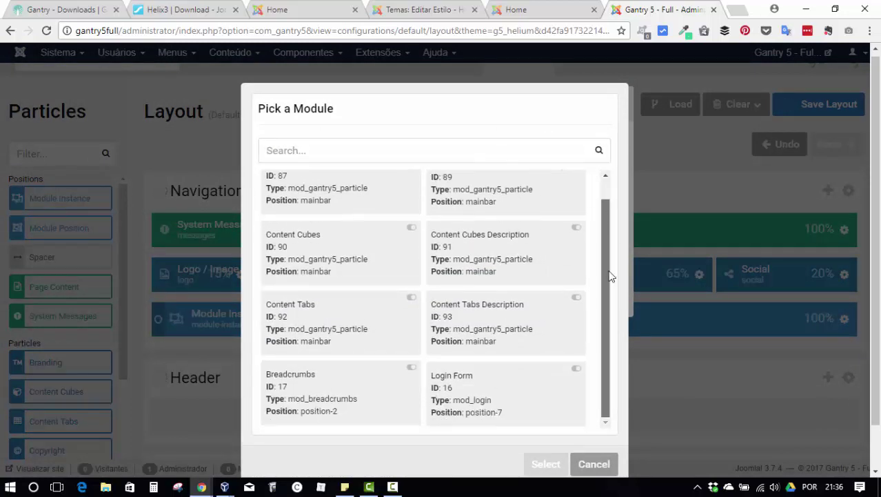
{"action": "left_click", "coordinate": [468, 331]}
{"action": "left_click", "coordinate": [531, 463]}
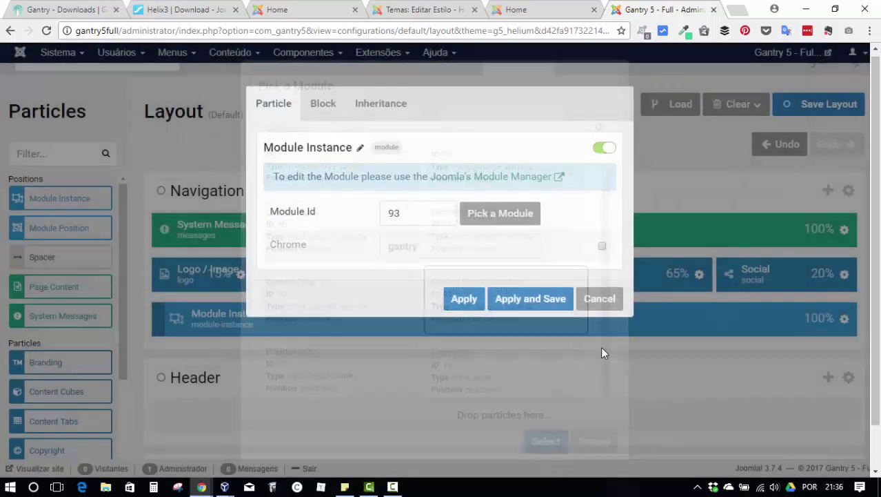
{"action": "left_click", "coordinate": [419, 213]}
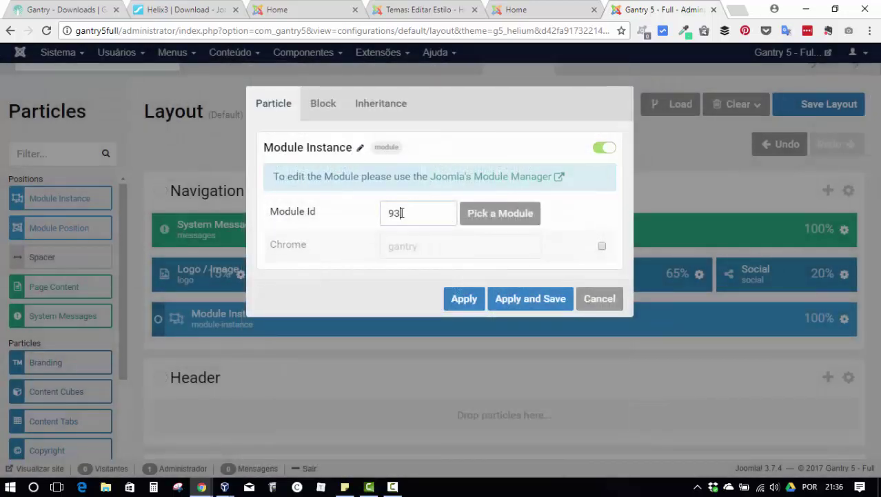
{"action": "left_click", "coordinate": [593, 307]}
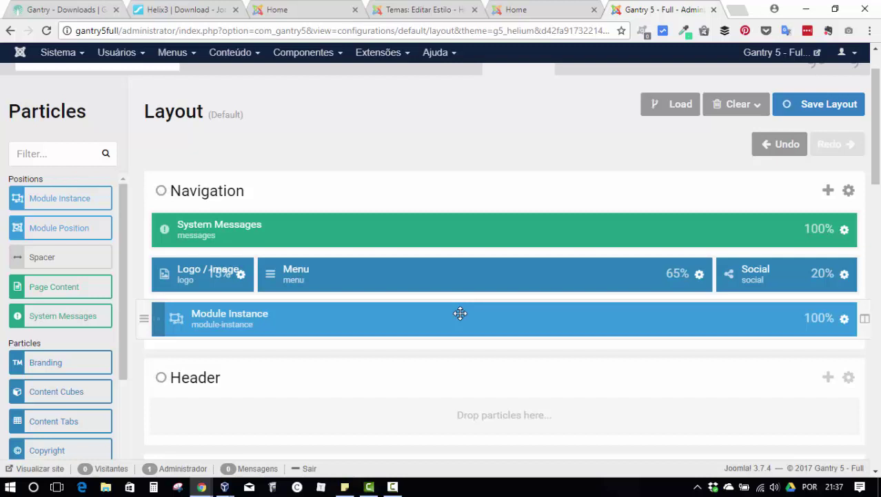
Move the Module Instance into the row with the logo, menu and social particles, and from there into the Header section.
{"action": "left_click_drag", "start_coordinate": [460, 313], "coordinate": [607, 270]}
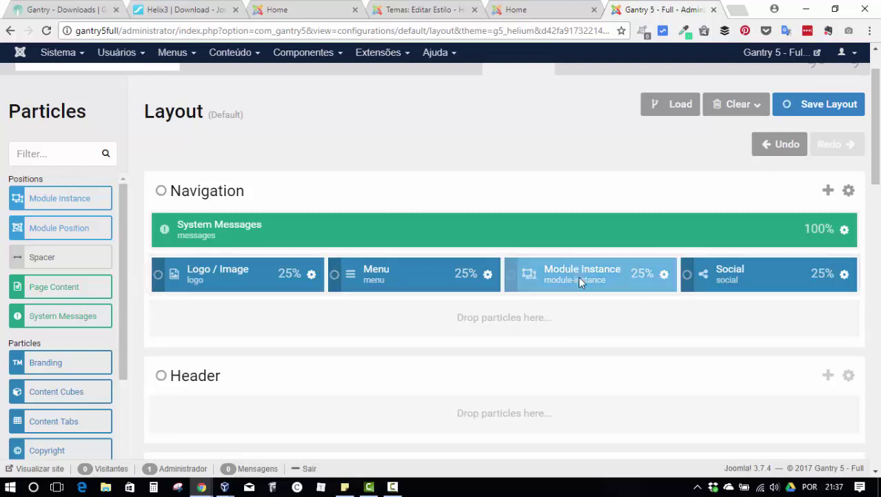
{"action": "left_click_drag", "start_coordinate": [578, 276], "coordinate": [653, 397]}
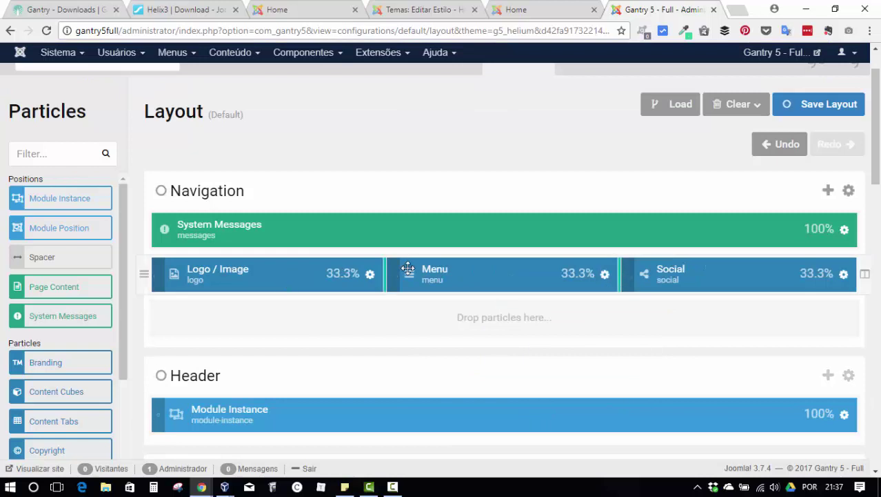
Resize the Navigation row's blocks to about 38% for Logo / Image, 40% for Menu and 22% for Social.
{"action": "left_click_drag", "start_coordinate": [386, 271], "coordinate": [481, 254]}
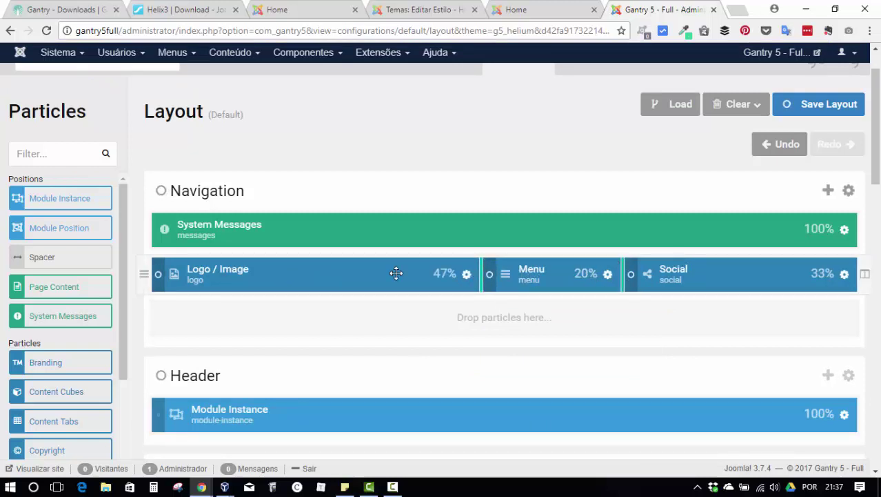
{"action": "left_click_drag", "start_coordinate": [396, 273], "coordinate": [305, 273]}
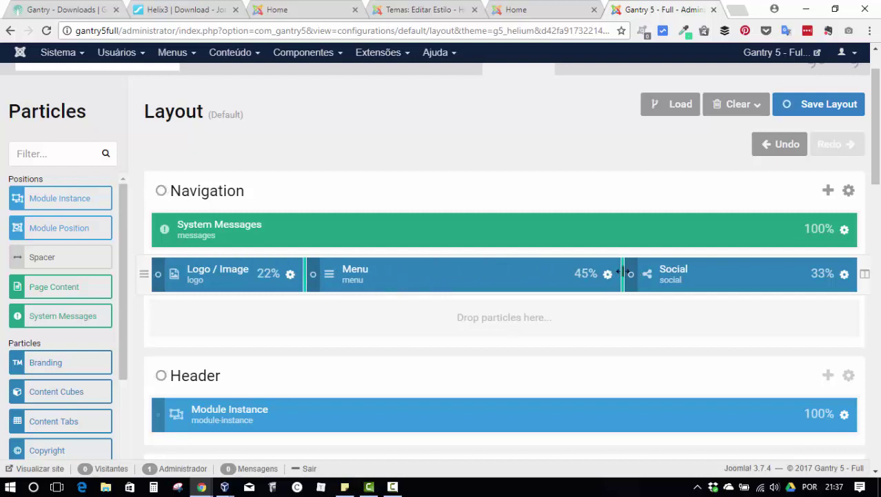
{"action": "left_click_drag", "start_coordinate": [623, 271], "coordinate": [737, 270]}
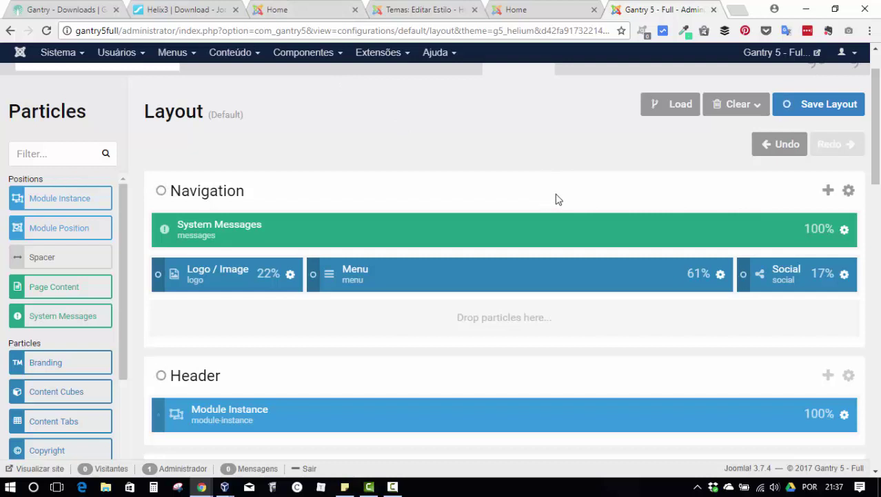
{"action": "left_click_drag", "start_coordinate": [735, 273], "coordinate": [548, 267]}
{"action": "left_click_drag", "start_coordinate": [701, 265], "coordinate": [715, 264]}
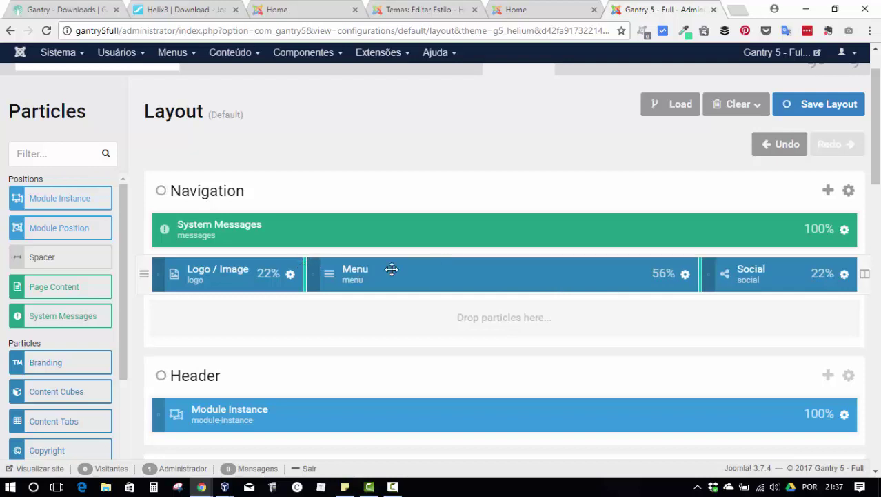
{"action": "left_click_drag", "start_coordinate": [392, 269], "coordinate": [394, 270]}
Examine the Logo / Image particle's options and its block size setting, and close them without changes.
{"action": "left_click", "coordinate": [403, 275]}
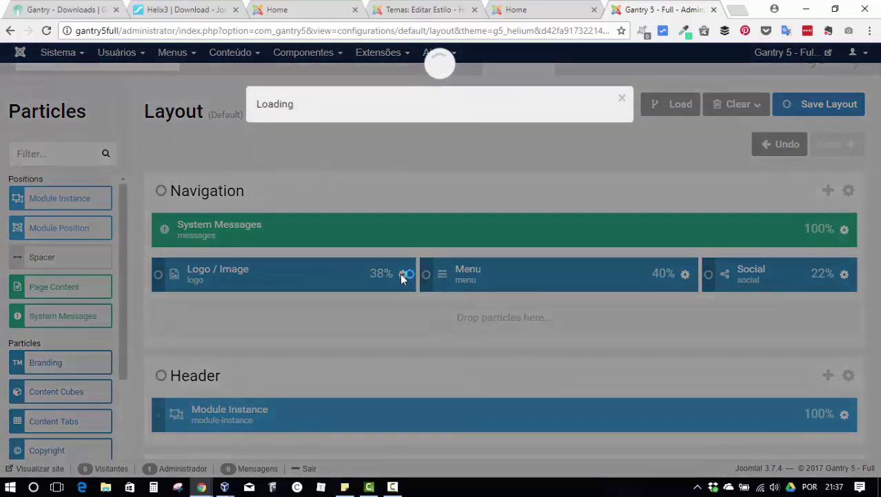
{"action": "scroll", "coordinate": [503, 283], "scroll_direction": "down", "scroll_amount": 1}
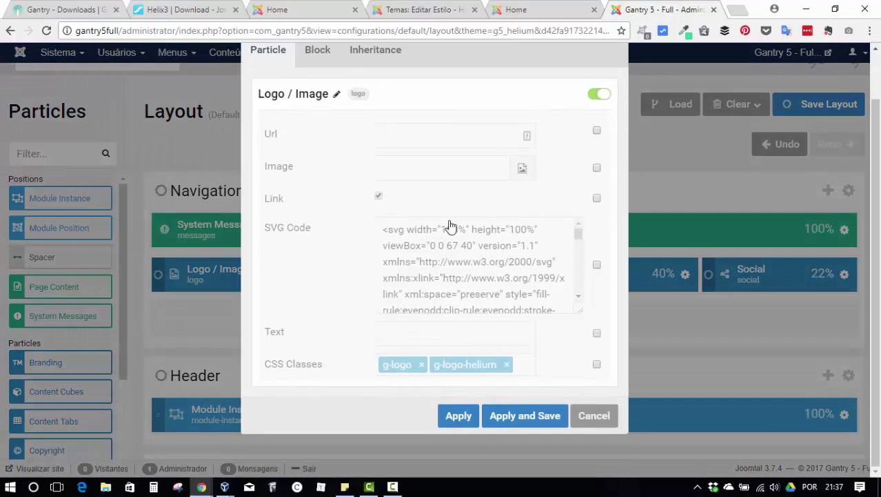
{"action": "scroll", "coordinate": [449, 226], "scroll_direction": "up", "scroll_amount": 1}
{"action": "left_click", "coordinate": [318, 100]}
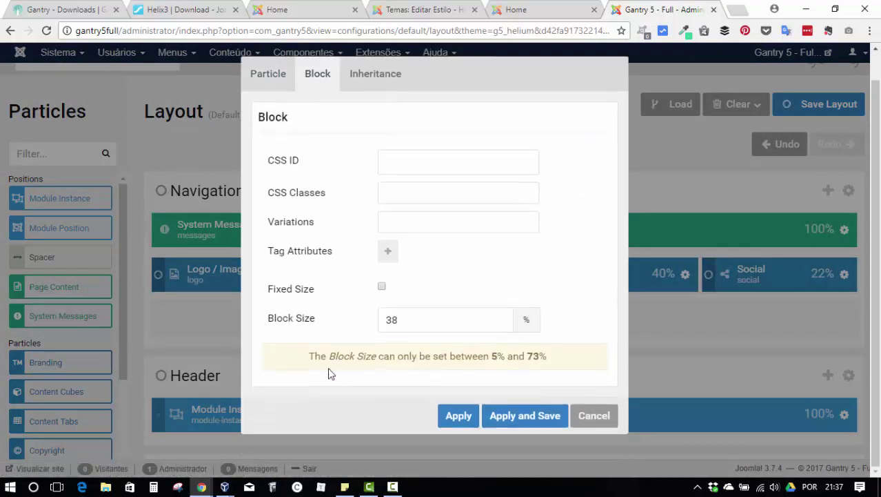
{"action": "double_click", "coordinate": [405, 318]}
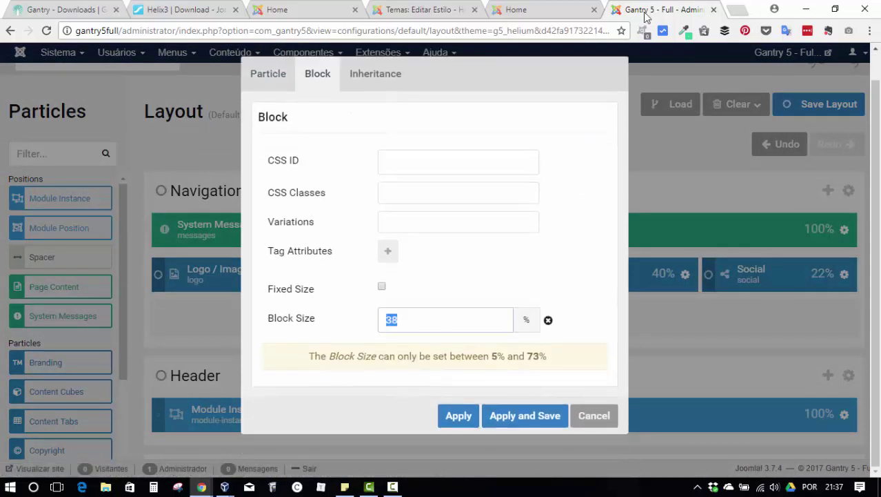
{"action": "left_click", "coordinate": [582, 415]}
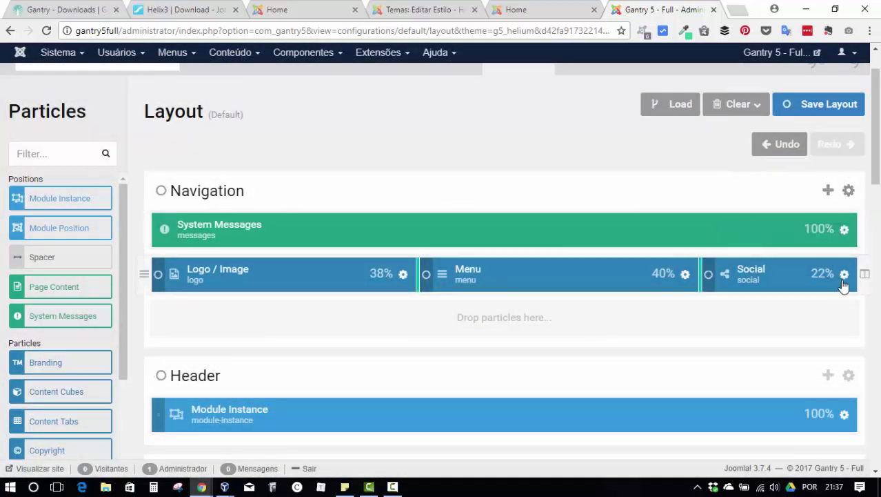
Examine the Navigation section's settings and which outlines inherit it, and close them without changes.
{"action": "left_click", "coordinate": [849, 191]}
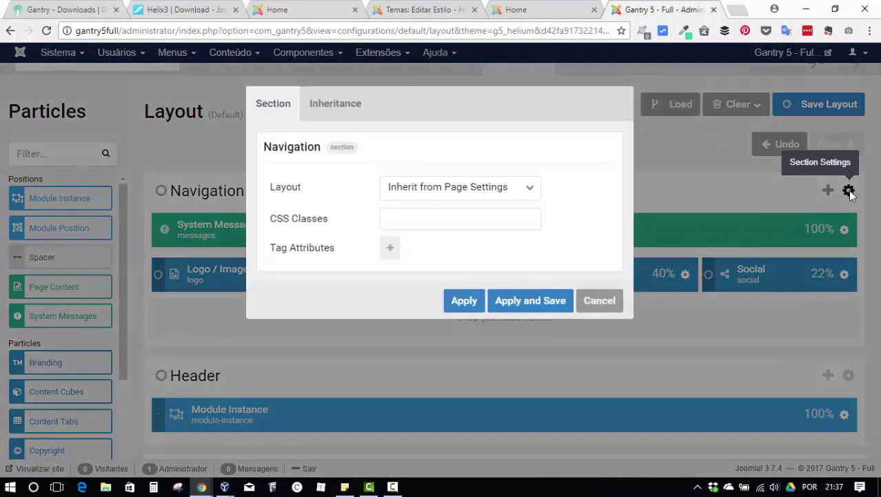
{"action": "left_click", "coordinate": [334, 110]}
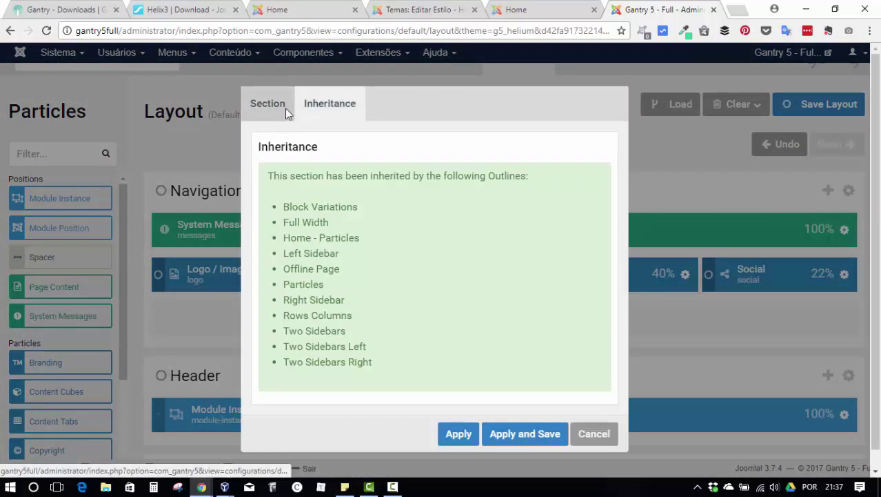
{"action": "left_click", "coordinate": [285, 109]}
{"action": "left_click", "coordinate": [597, 299]}
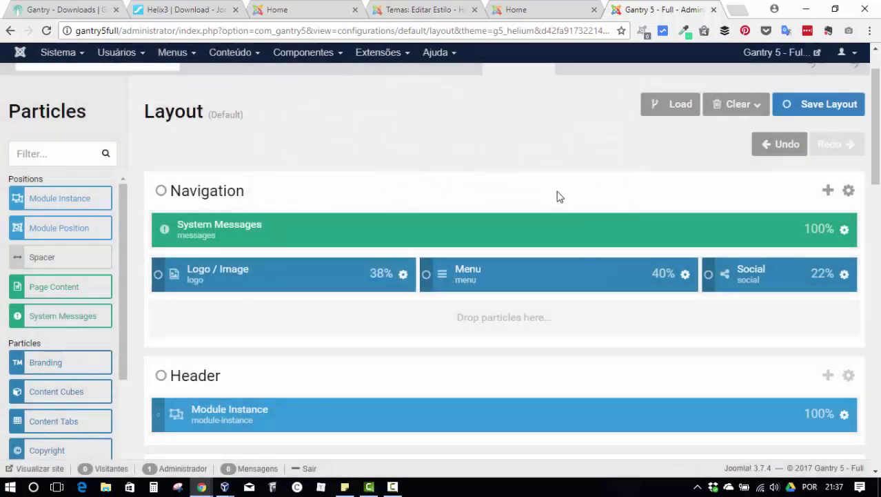
{"action": "scroll", "coordinate": [559, 196], "scroll_direction": "up", "scroll_amount": 1}
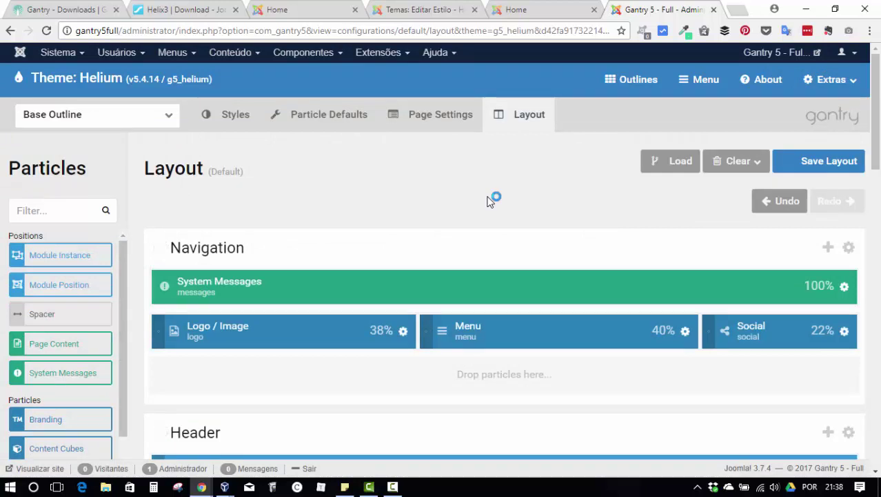